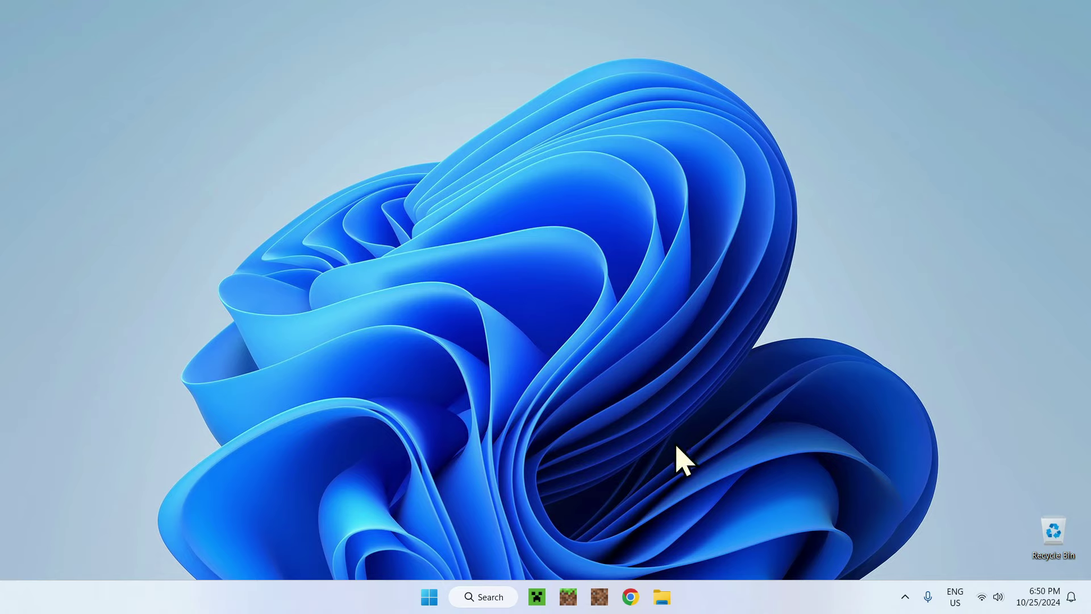
Step: Open Chrome and search Google for "Xray Ultimate"
left_click(630, 596)
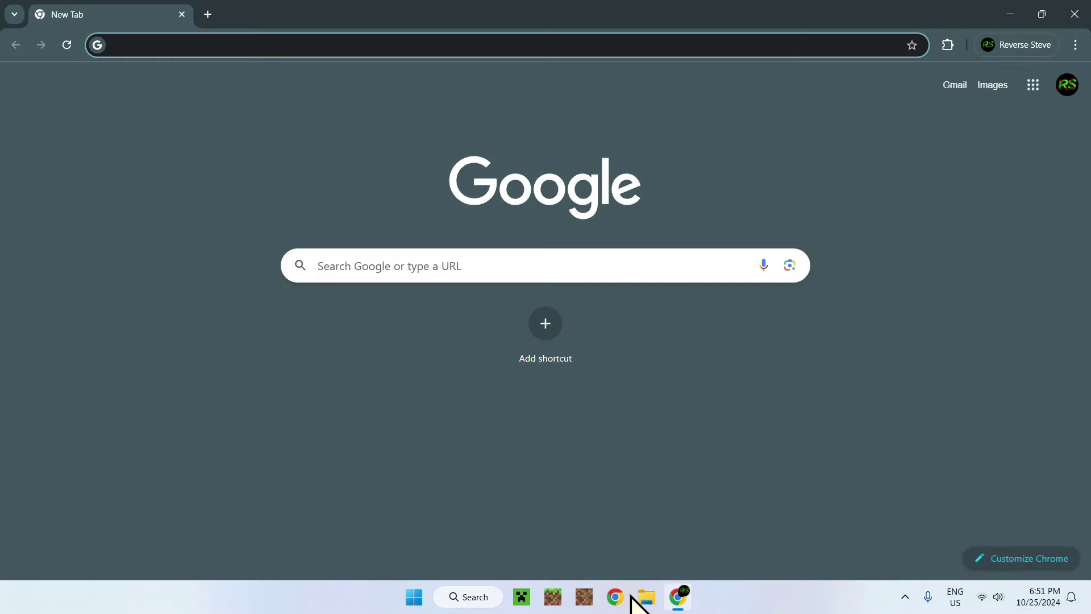
left_click(346, 265)
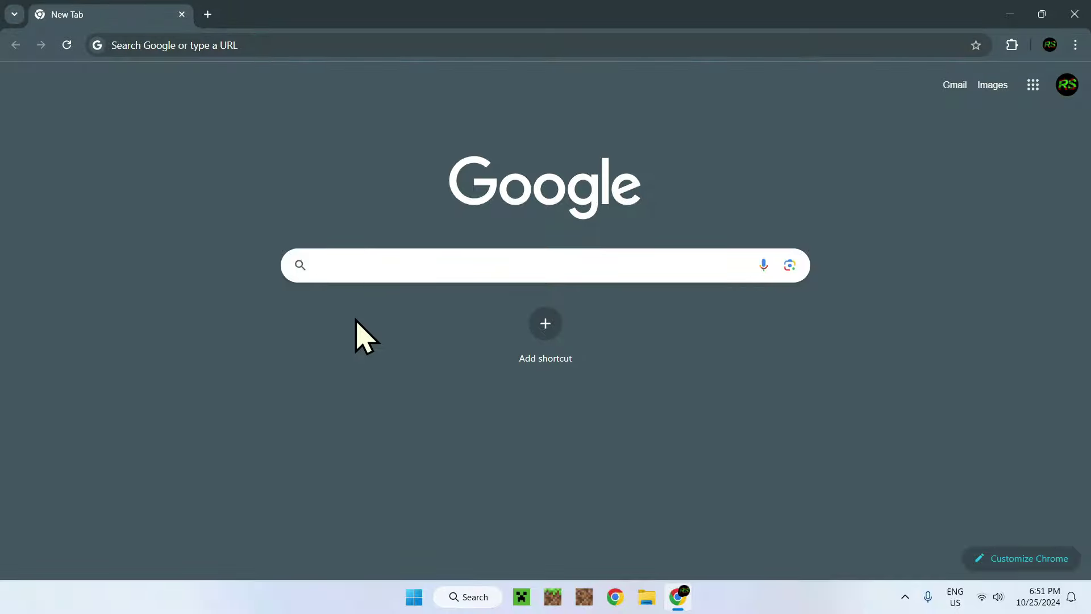
type("Xray Ult")
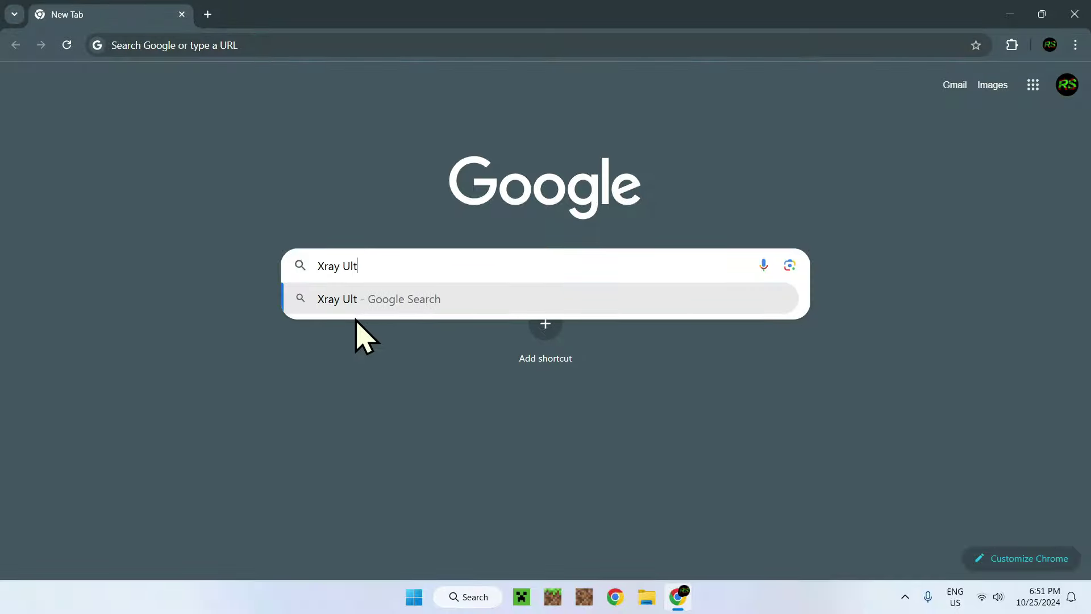
type("imate")
key("Return")
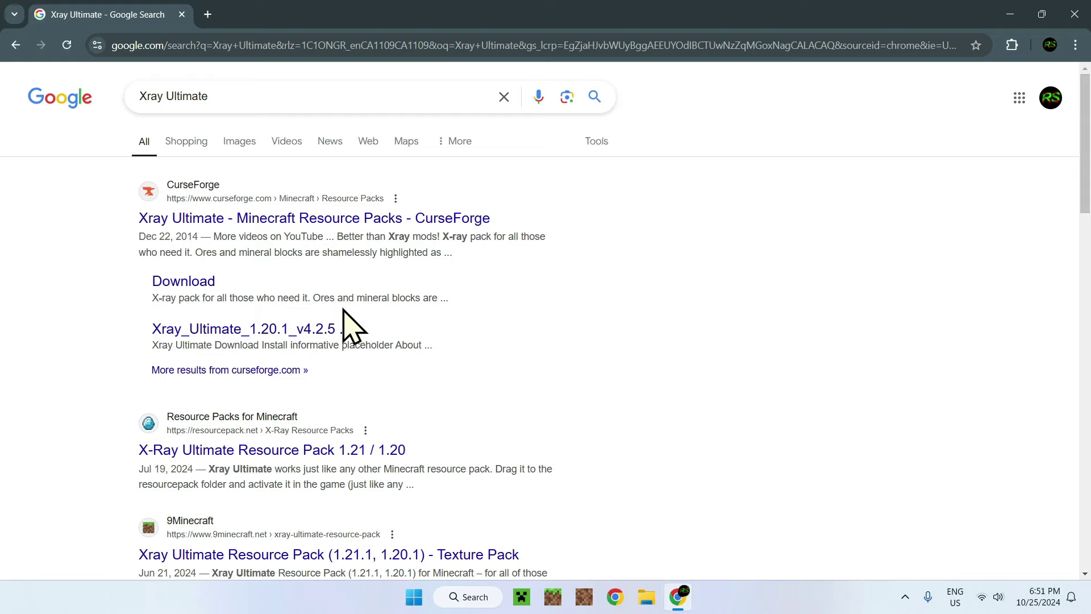
Step: Download the Xray Ultimate resource pack for 1.21 from its CurseForge page, check the finished download and close the browser
left_click(233, 226)
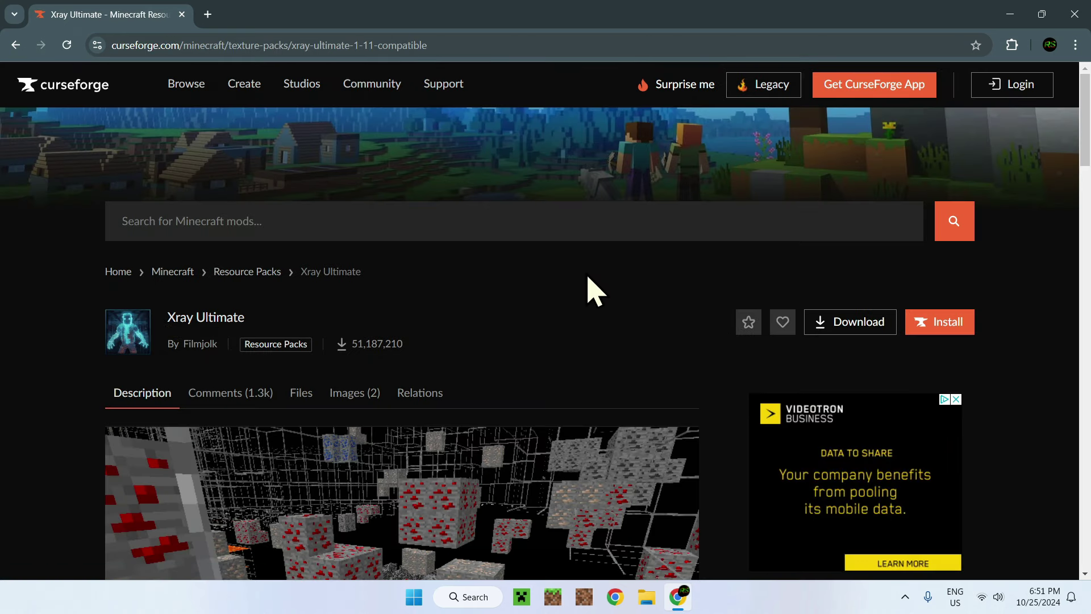
left_click(853, 336)
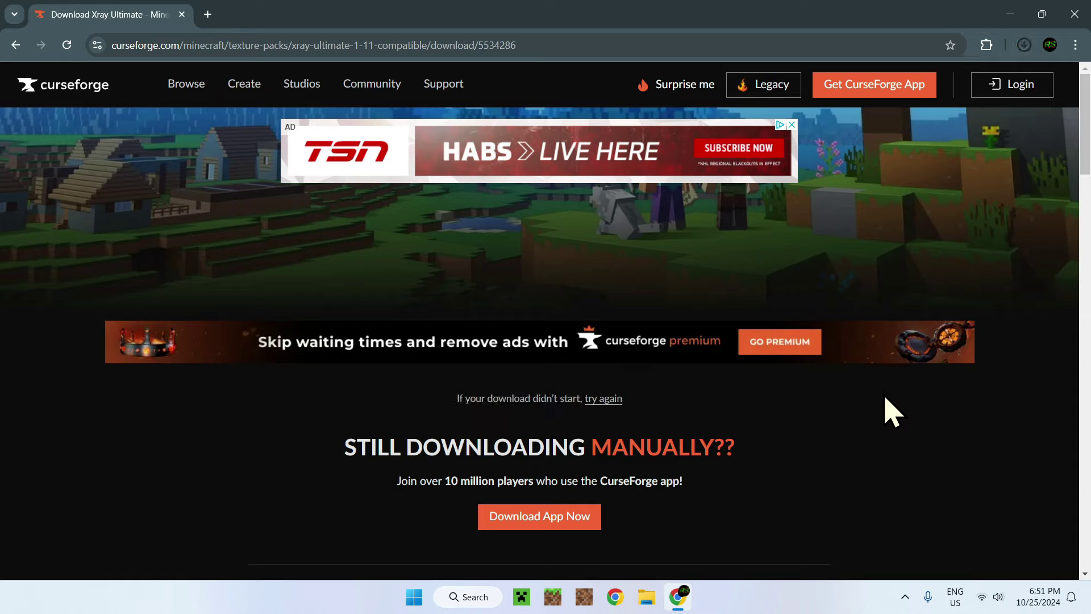
left_click(1024, 46)
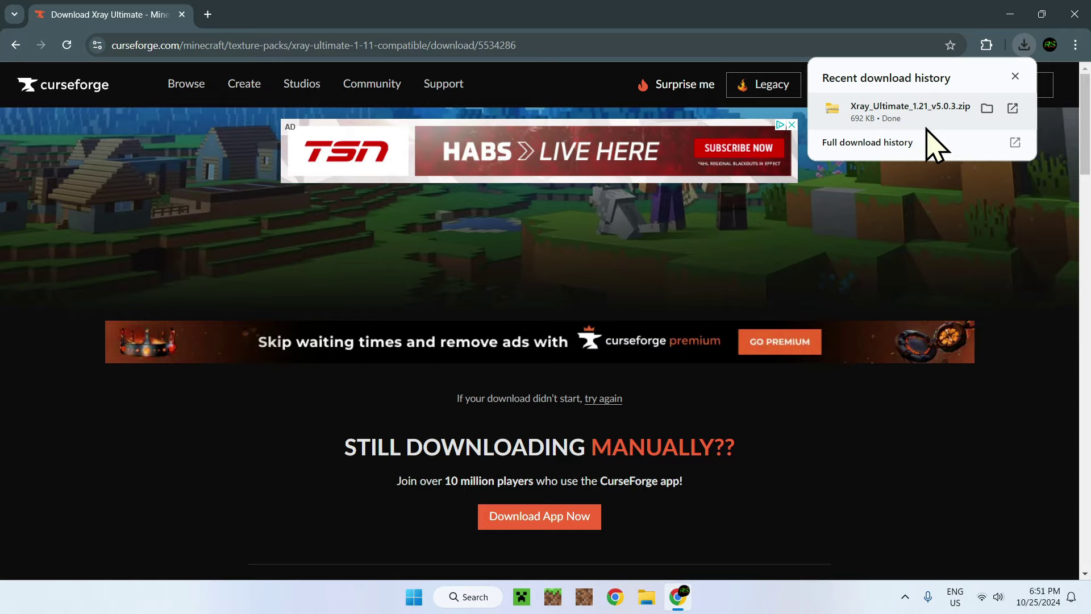
left_click(1069, 20)
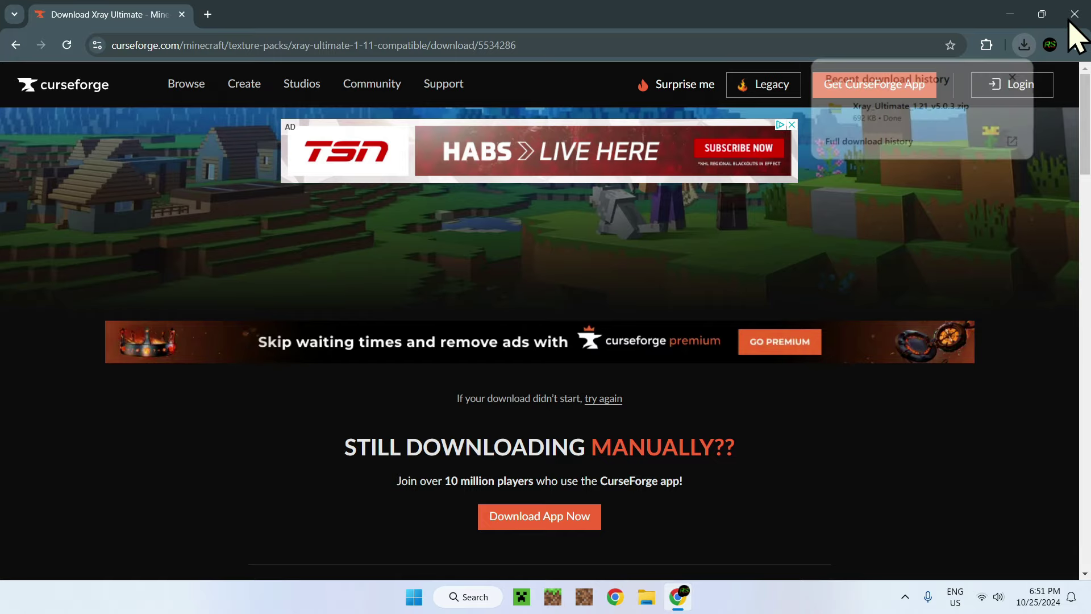
left_click(1070, 20)
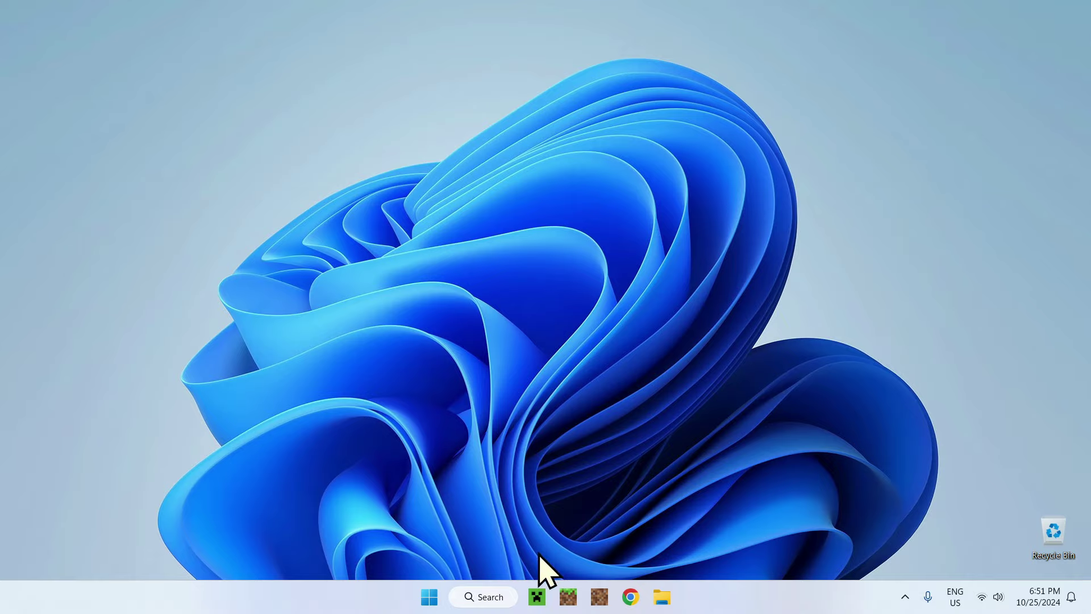
Step: Start Minecraft: Java Edition from the Minecraft Launcher with the Latest release 1.21.3 installation and maximize the game window
left_click(537, 597)
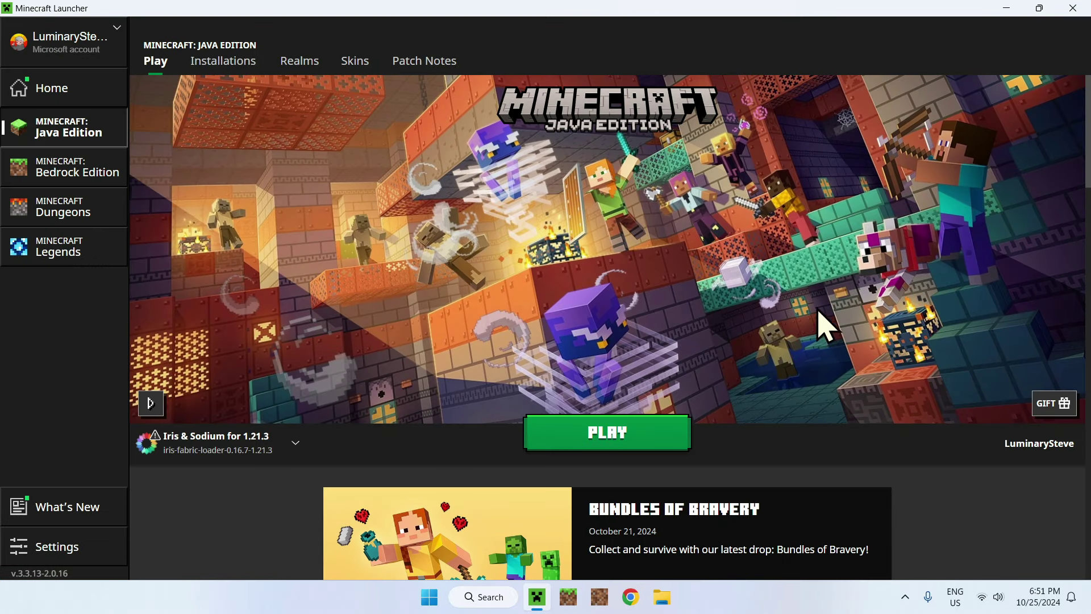
left_click(293, 444)
left_click(251, 380)
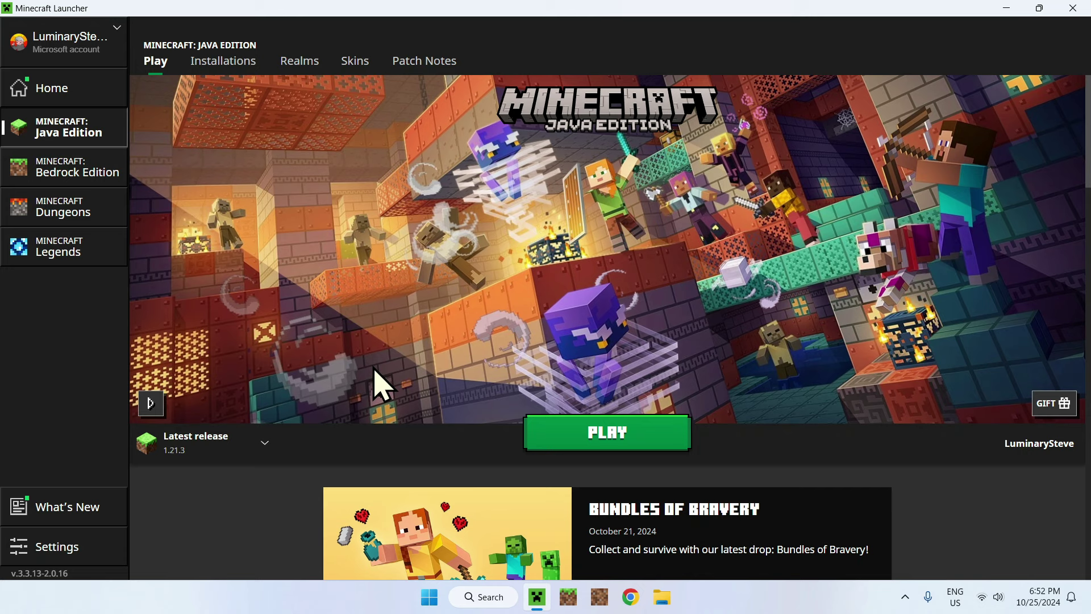
left_click(605, 448)
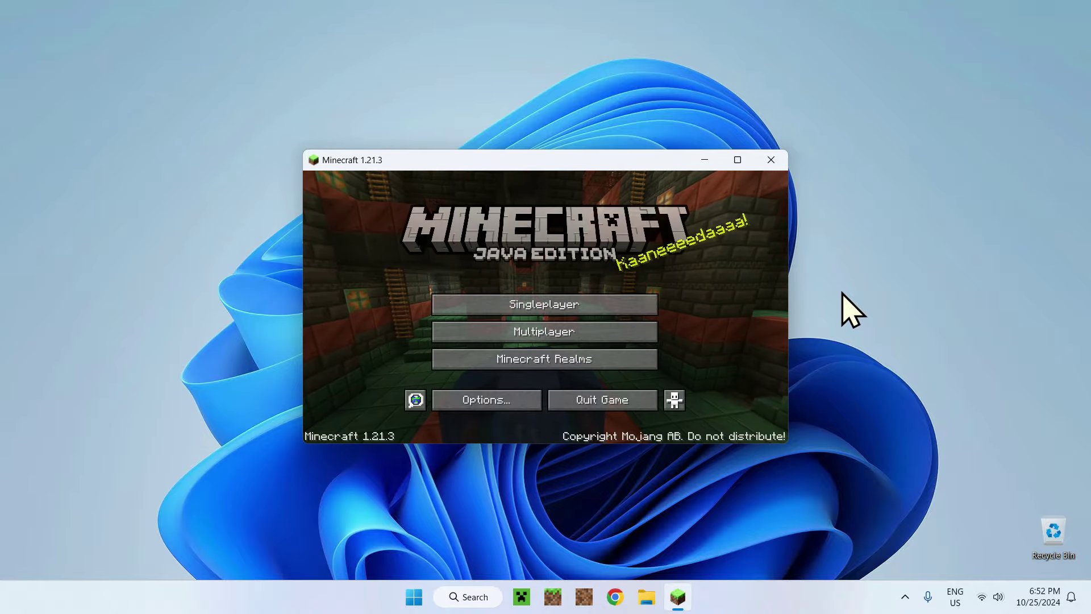
left_click(738, 161)
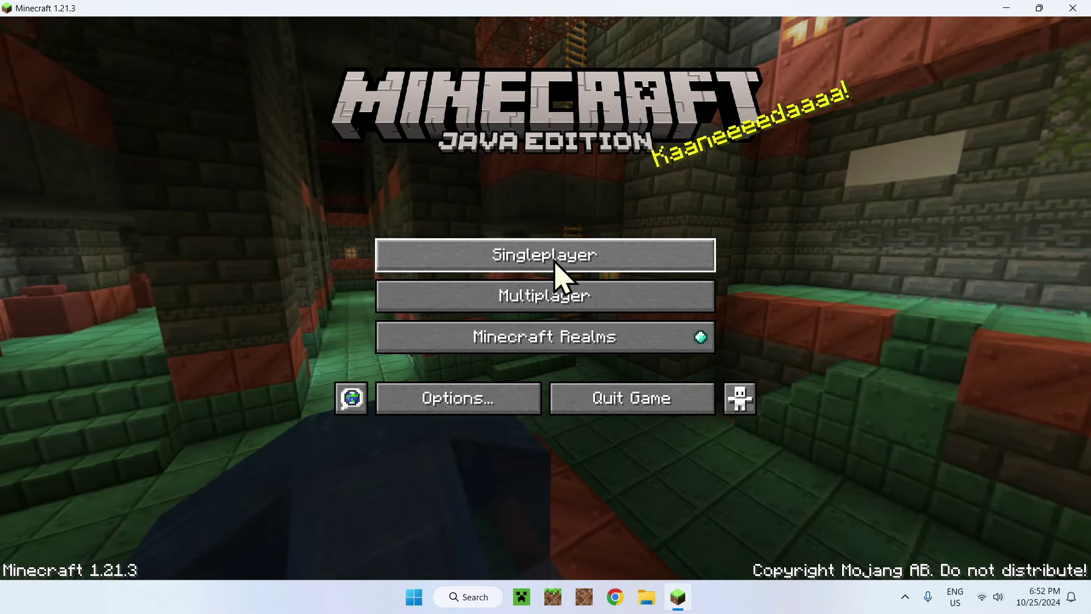
Step: Load the singleplayer world "Tutorials" and walk around briefly on the grass by the water
left_click(560, 274)
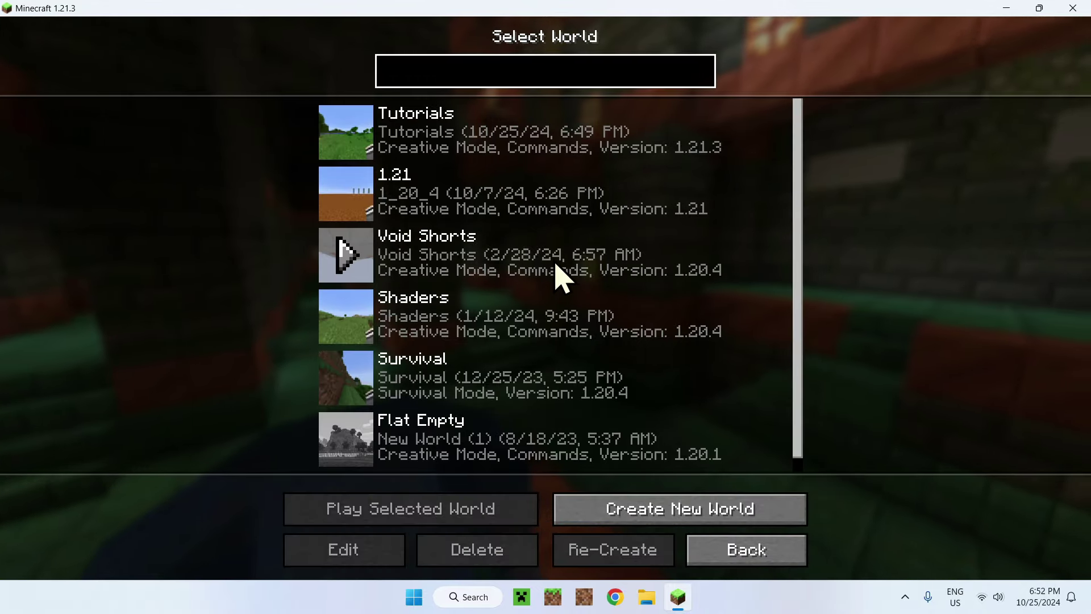
left_click(367, 131)
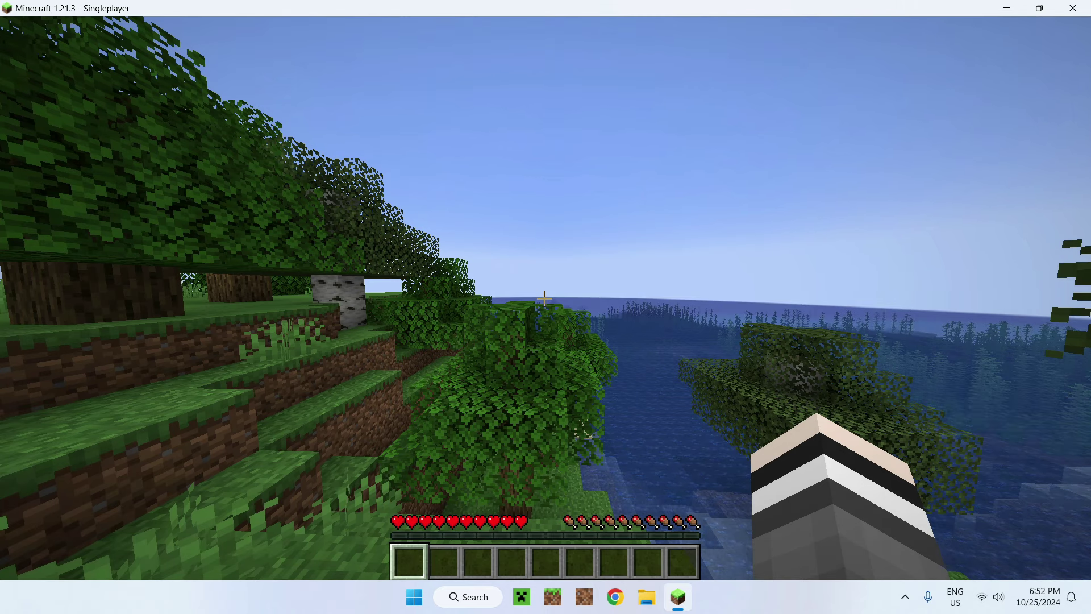
key("w")
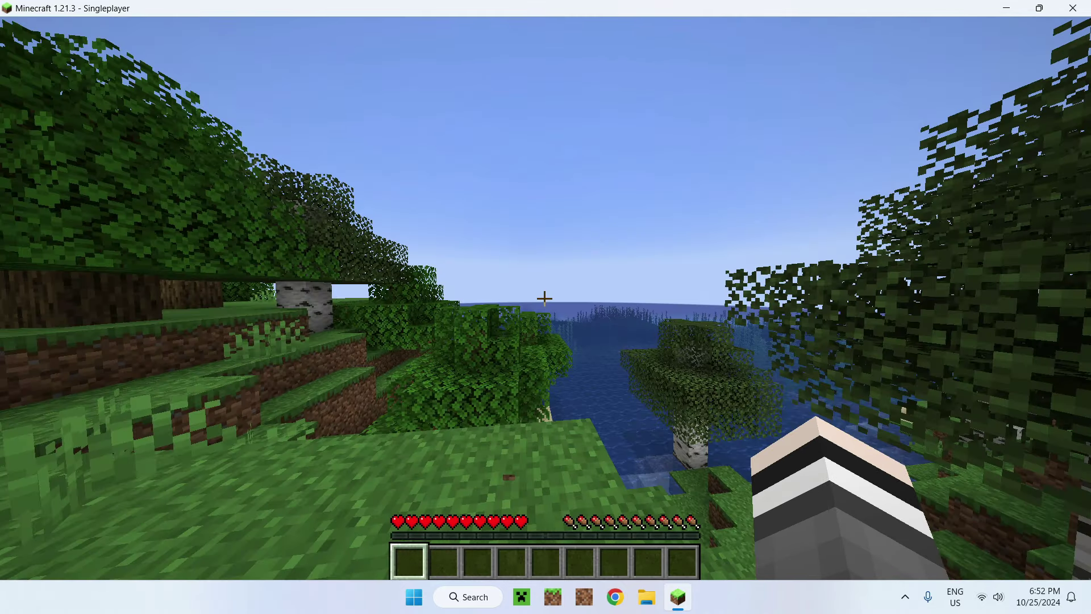
key("w")
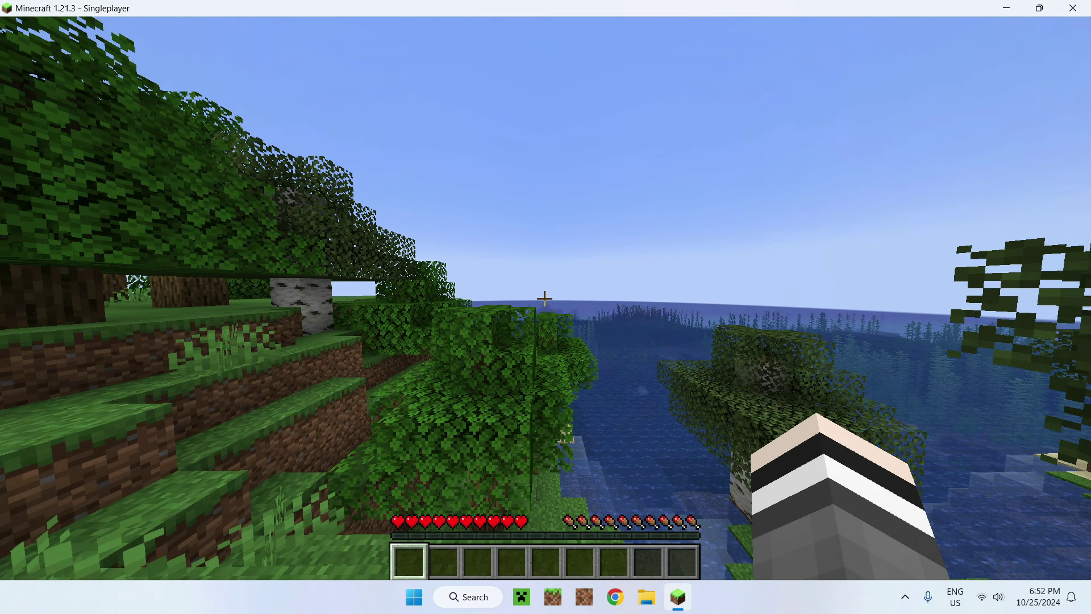
Step: Open the resource pack folder from the game's Resource Packs options
key("Escape")
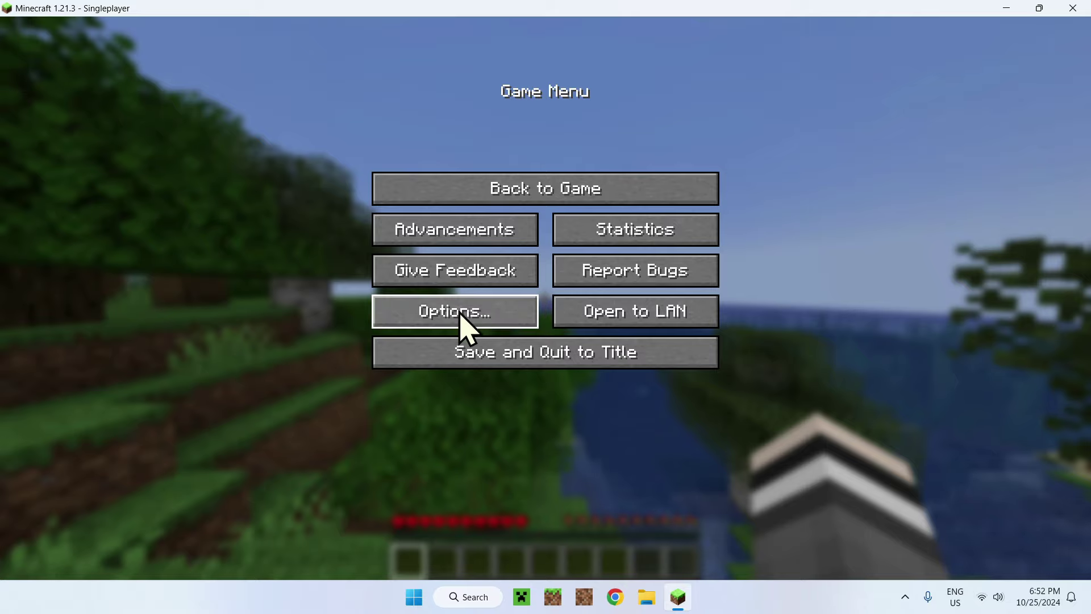
left_click(476, 330)
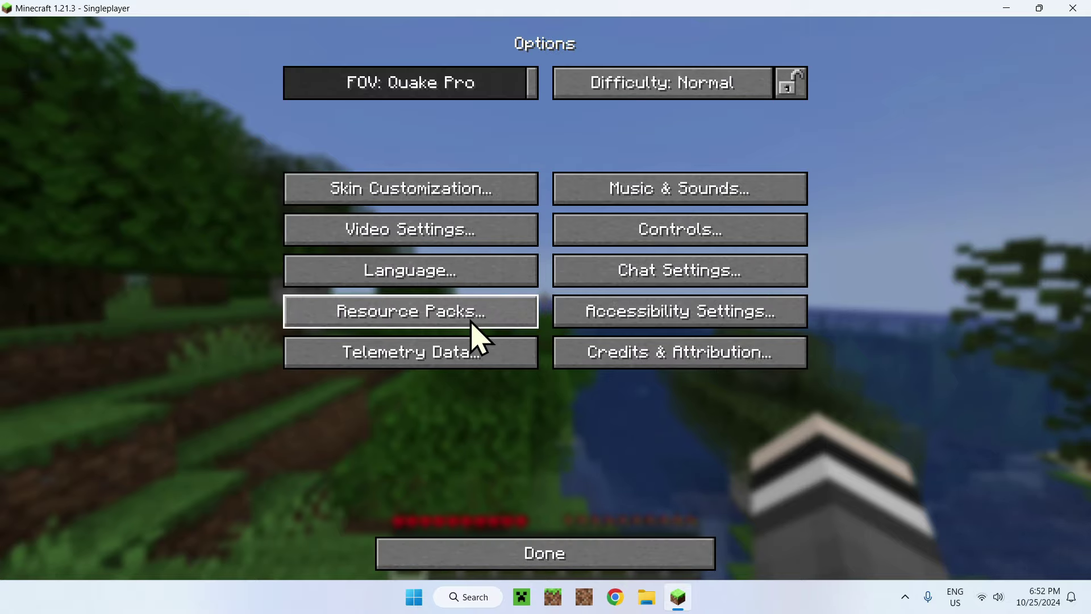
left_click(431, 321)
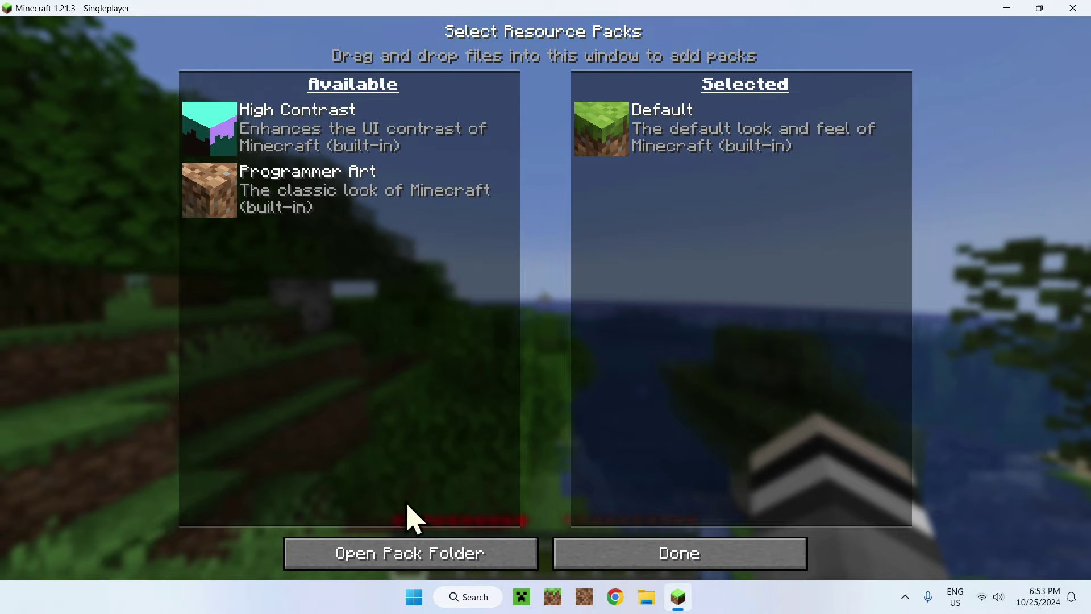
left_click(391, 561)
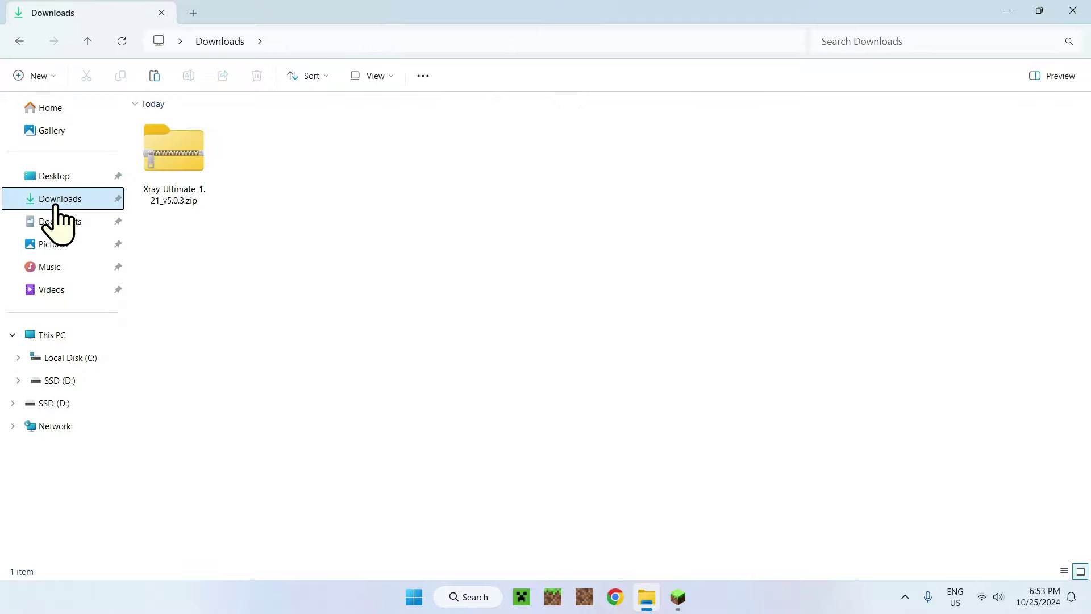
Step: Copy Xray_Ultimate_1.21_v5.0.3.zip from Downloads into the .minecraft resourcepacks folder and close File Explorer
left_click(170, 192)
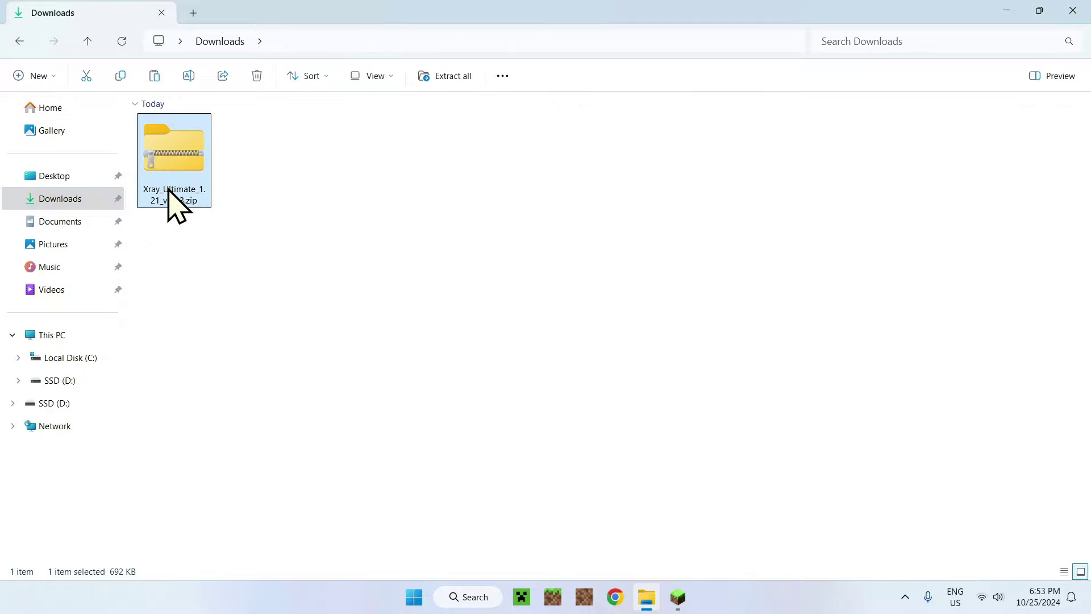
left_click(122, 80)
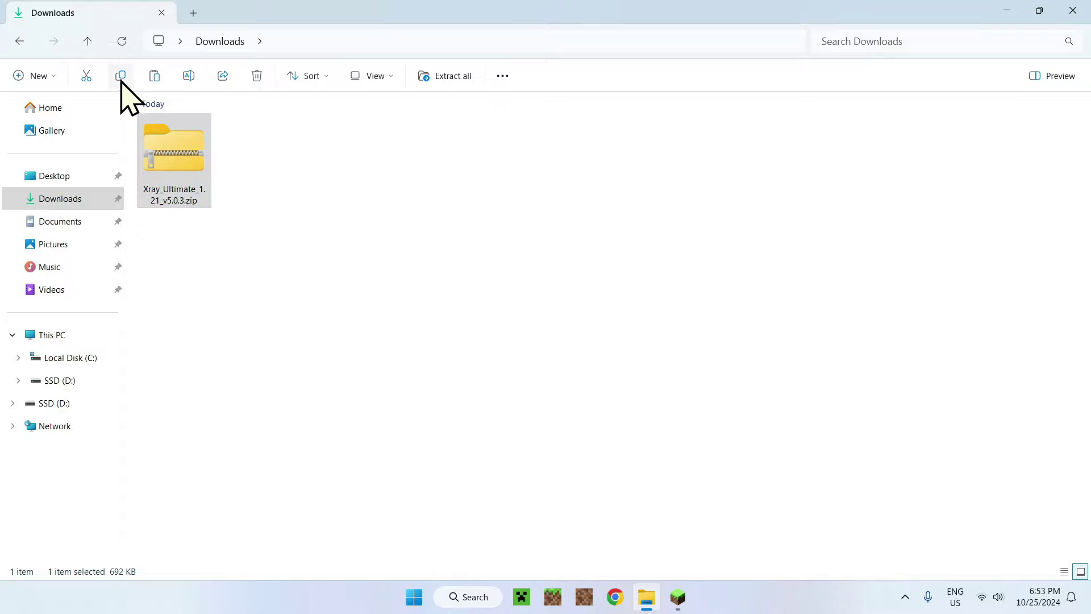
left_click(22, 45)
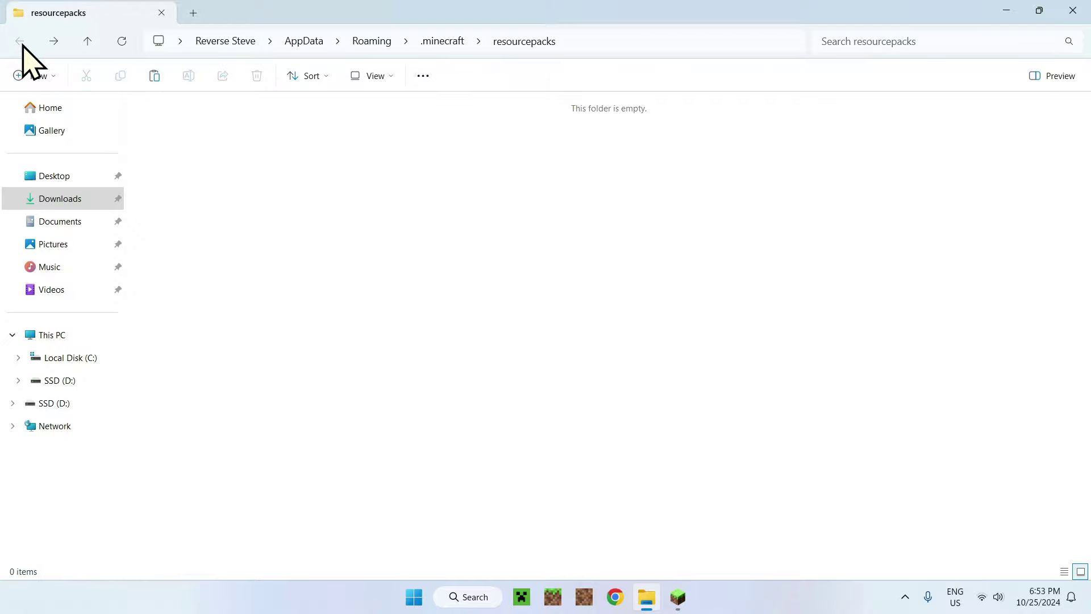
left_click(155, 77)
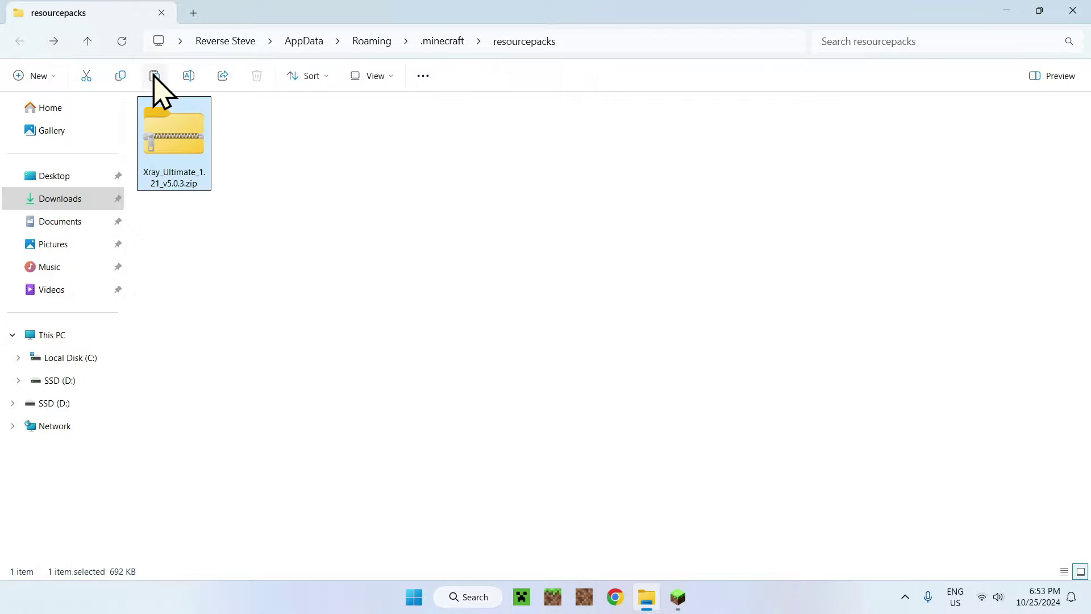
left_click(258, 130)
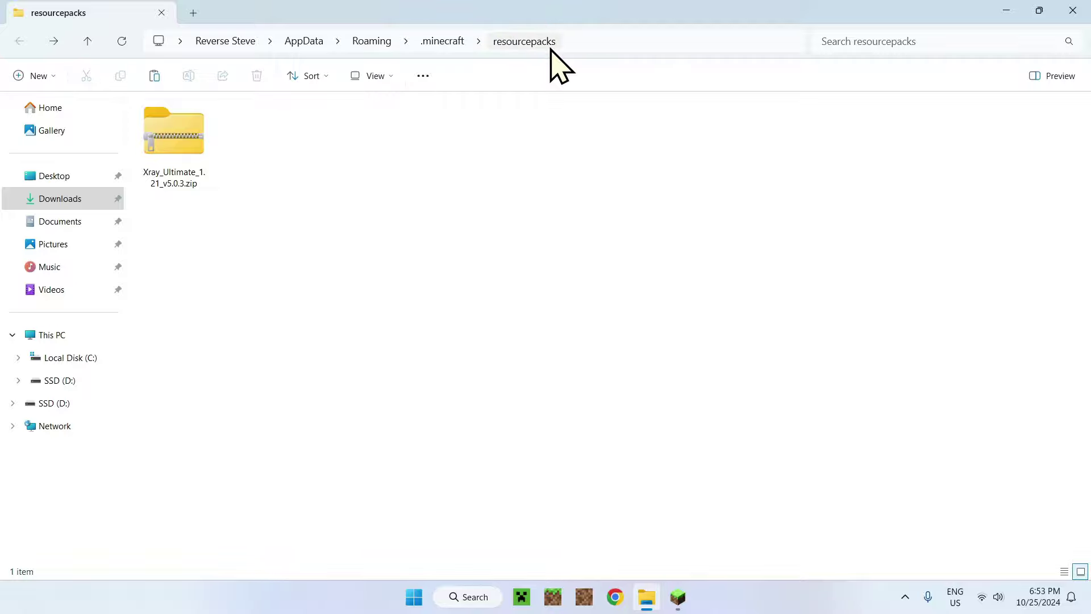
left_click(1073, 12)
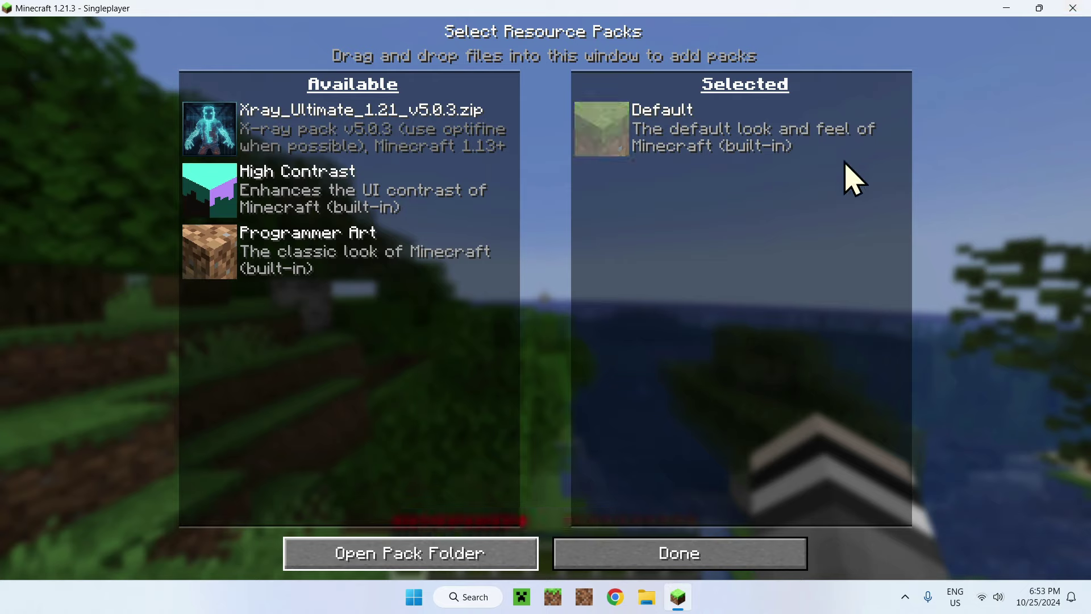
Step: Move Xray_Ultimate_1.21_v5.0.3.zip to the selected resource packs, apply it and return to the game
left_click(214, 133)
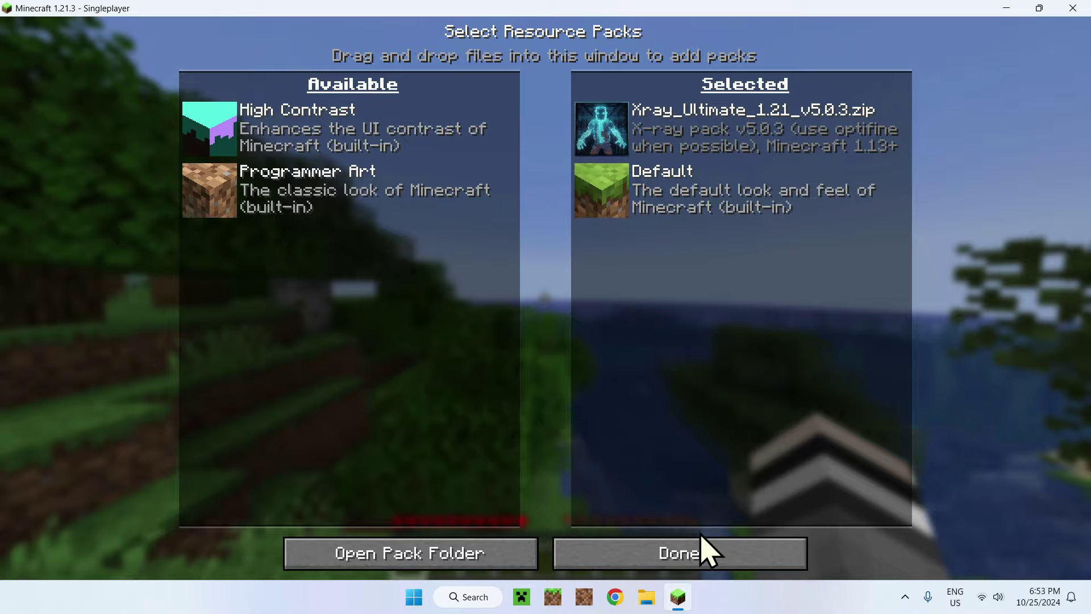
left_click(679, 564)
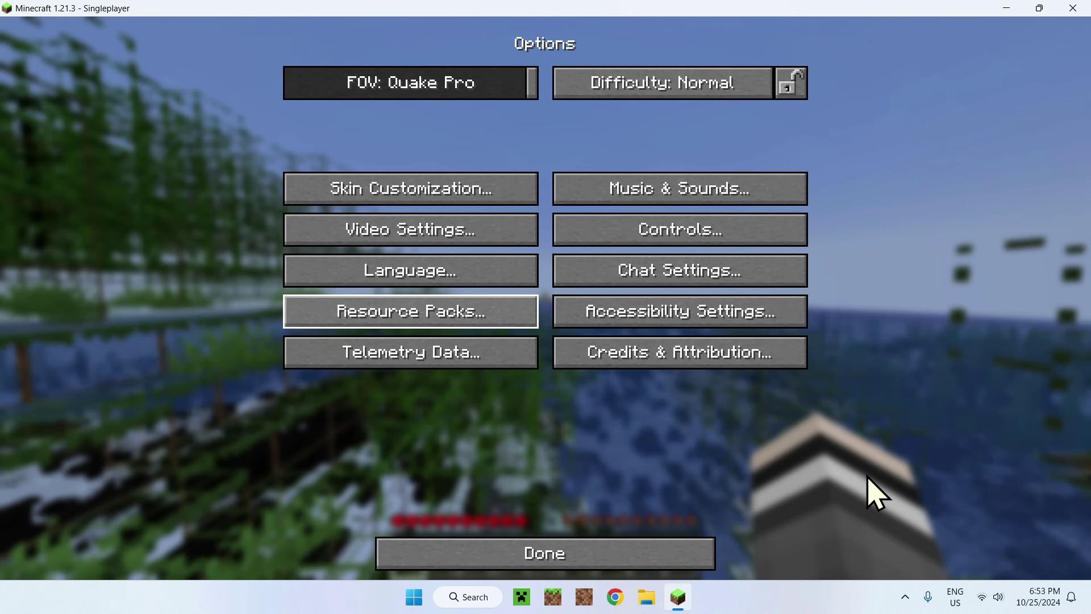
key("Escape")
key("Escape")
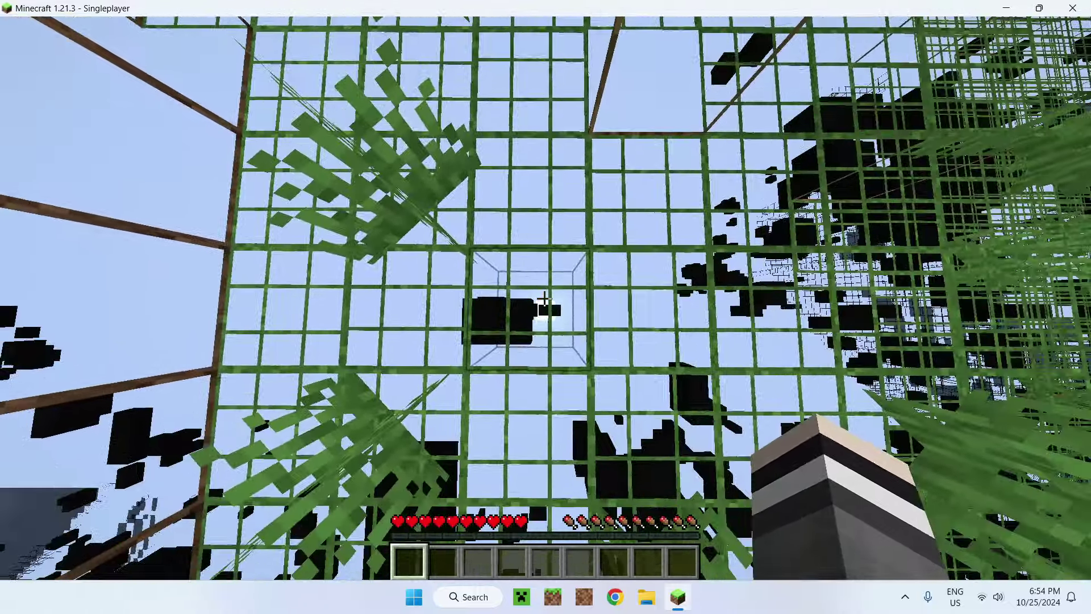
Step: Switch the player's game mode to creative with the gamemode command
key("slash")
type("gamemode adventure")
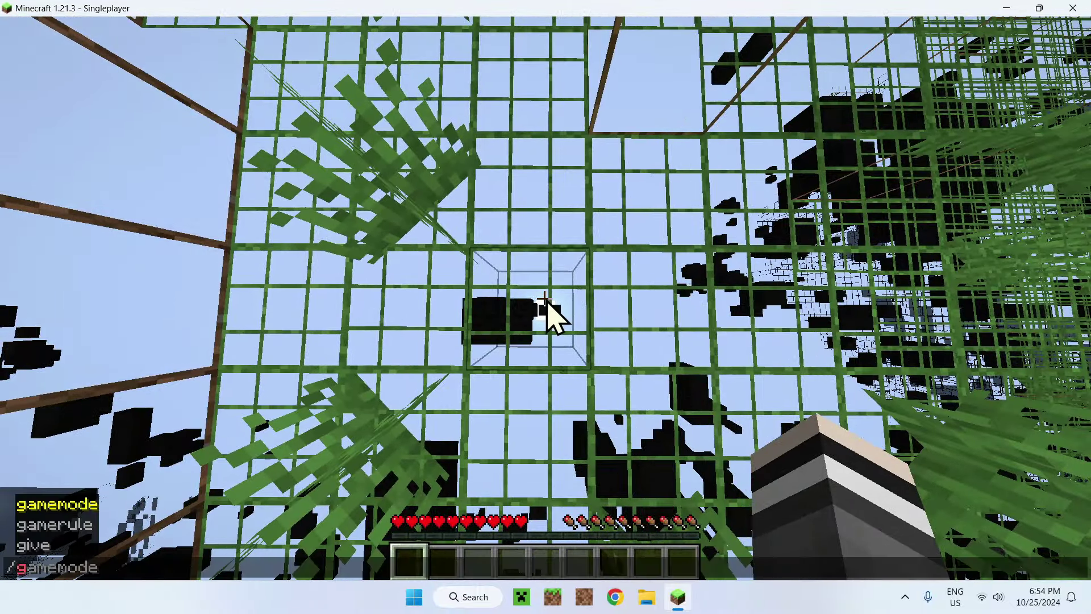
key("BackSpace")
key("BackSpace")
key("BackSpace")
key("BackSpace")
key("BackSpace")
key("BackSpace")
key("BackSpace")
key("BackSpace")
key("BackSpace")
type("creative")
key("Return")
Step: Dig down through the ground beneath the player and tunnel through the dark underground past the exposed ores
left_click(545, 299)
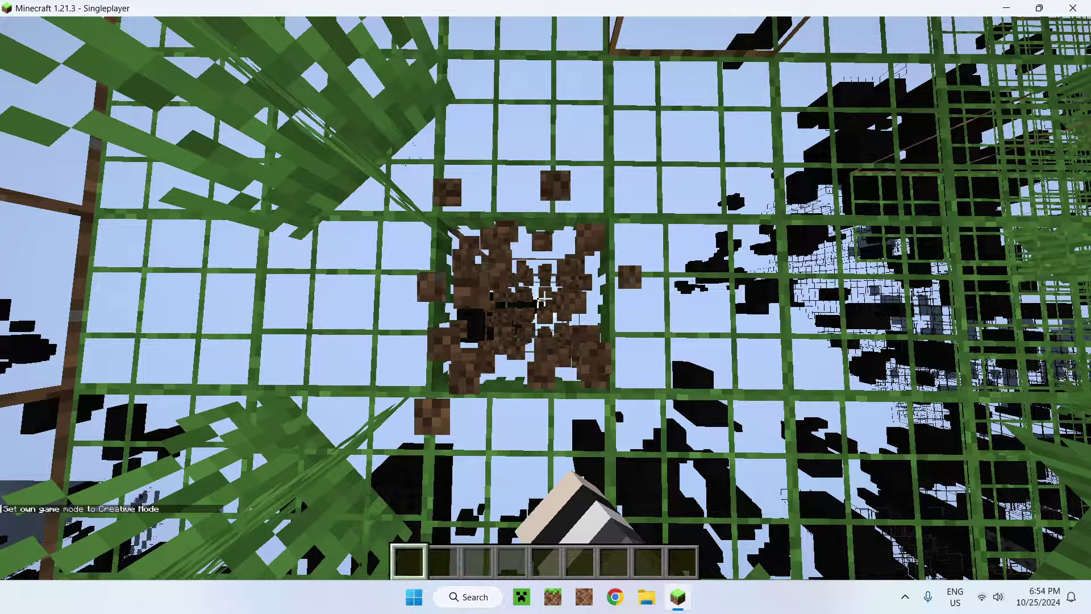
key("space")
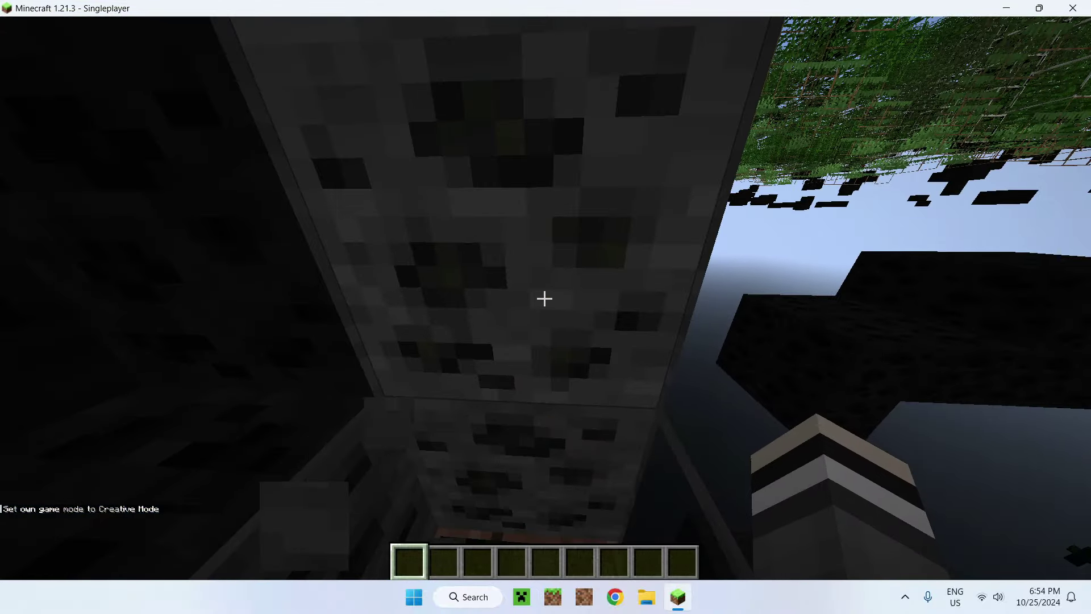
left_click(545, 299)
key("space")
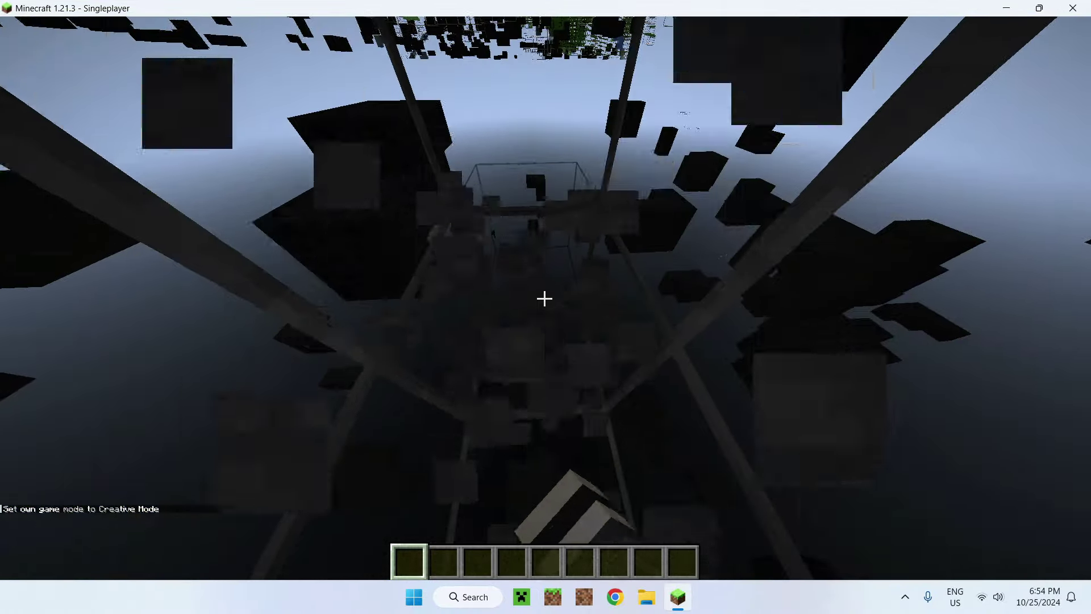
key("space")
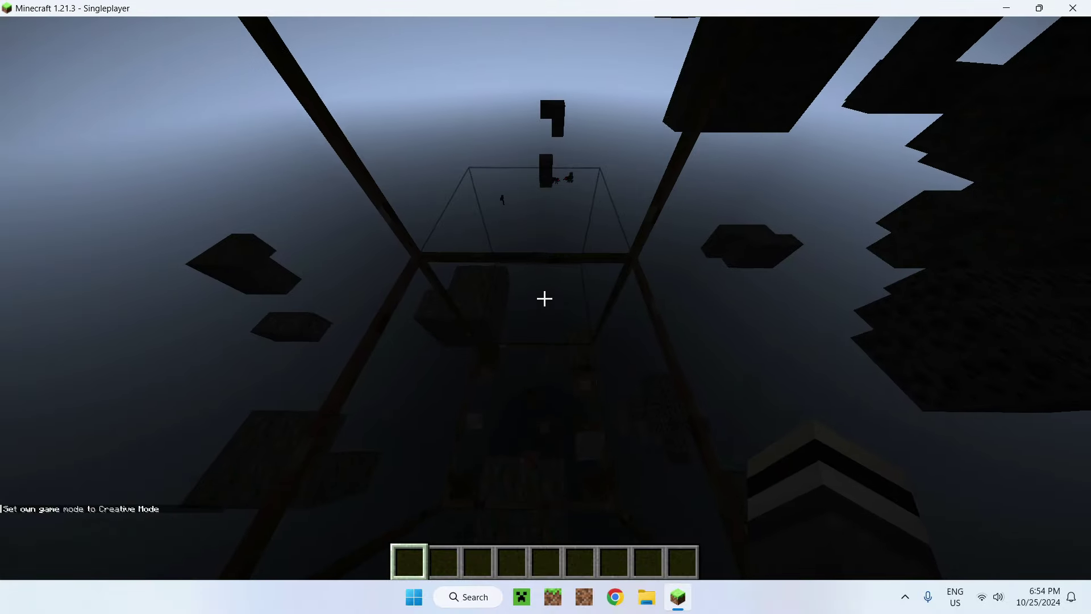
key("space")
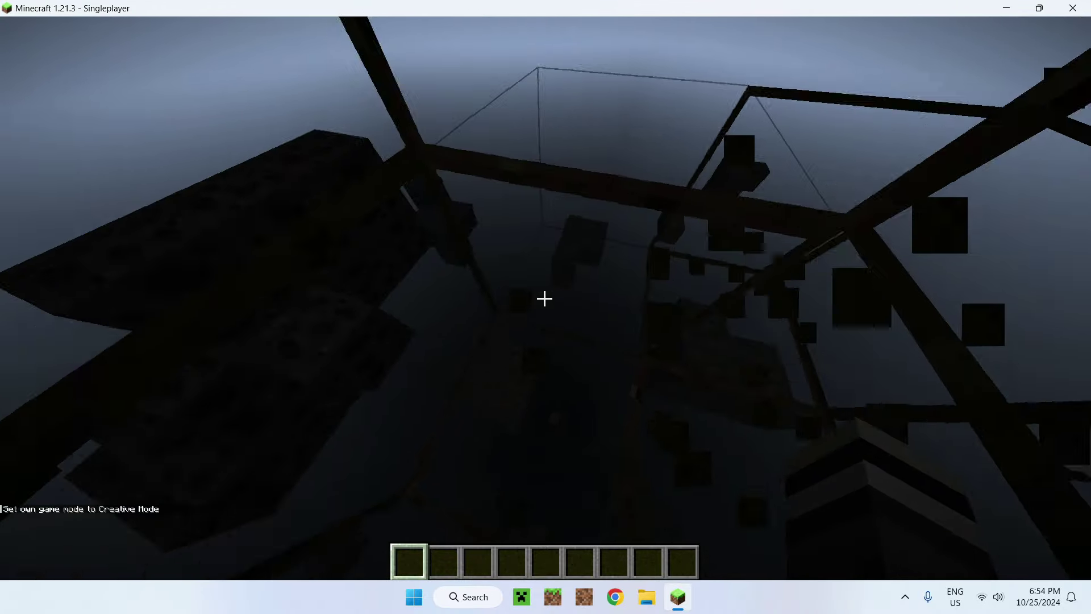
key("space")
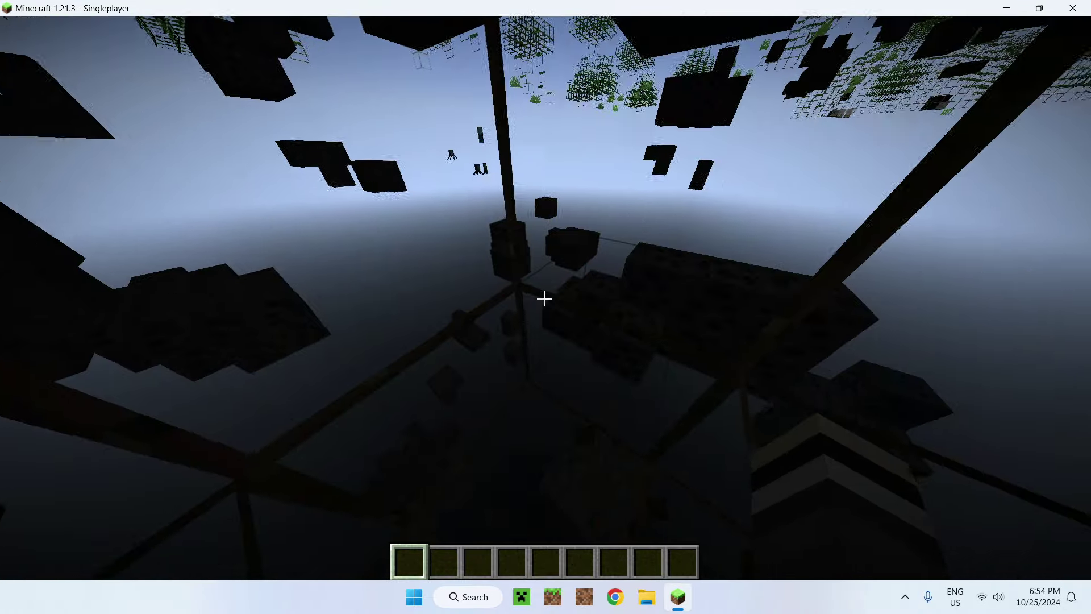
key("space")
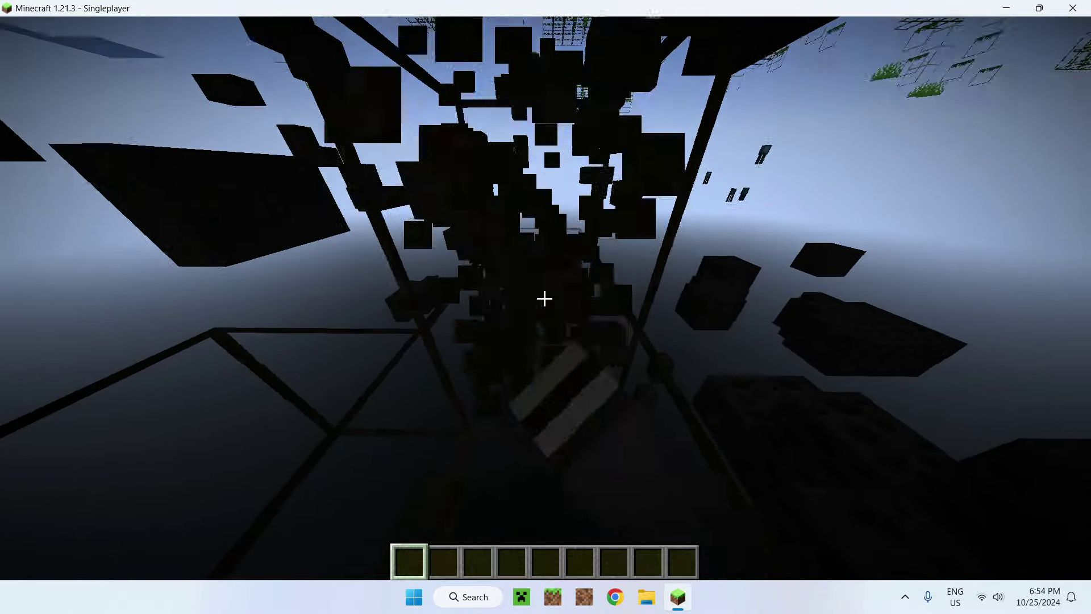
key("space")
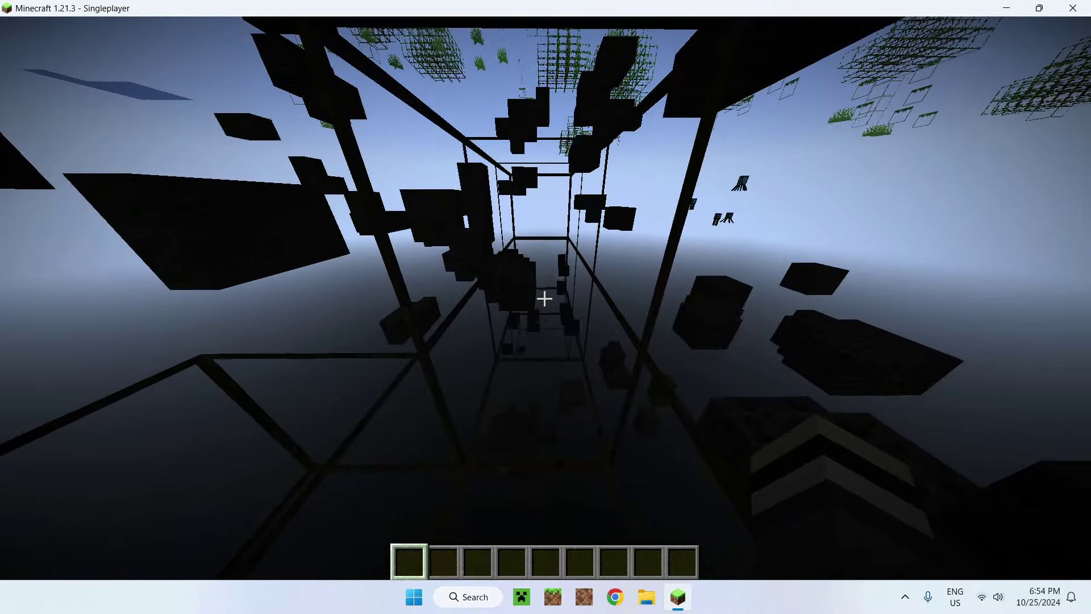
Step: Take a Night Vision potion from the creative inventory, use it on the player, and switch to an empty hand
key("e")
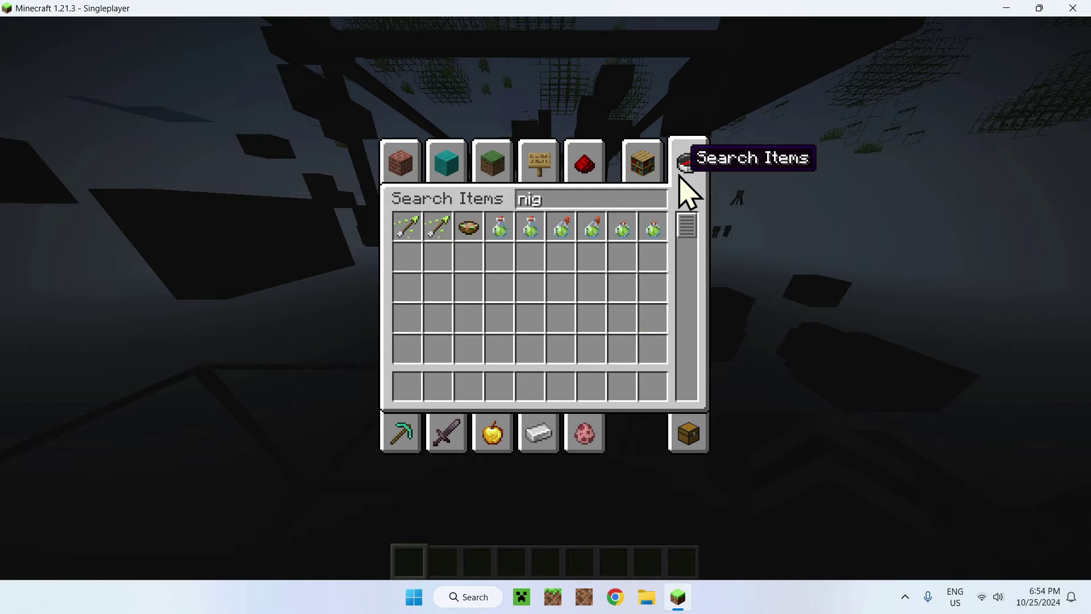
left_click(519, 387)
key("Escape")
scroll(545, 298, "down", 1)
right_click(545, 298)
scroll(545, 297, "down", 1)
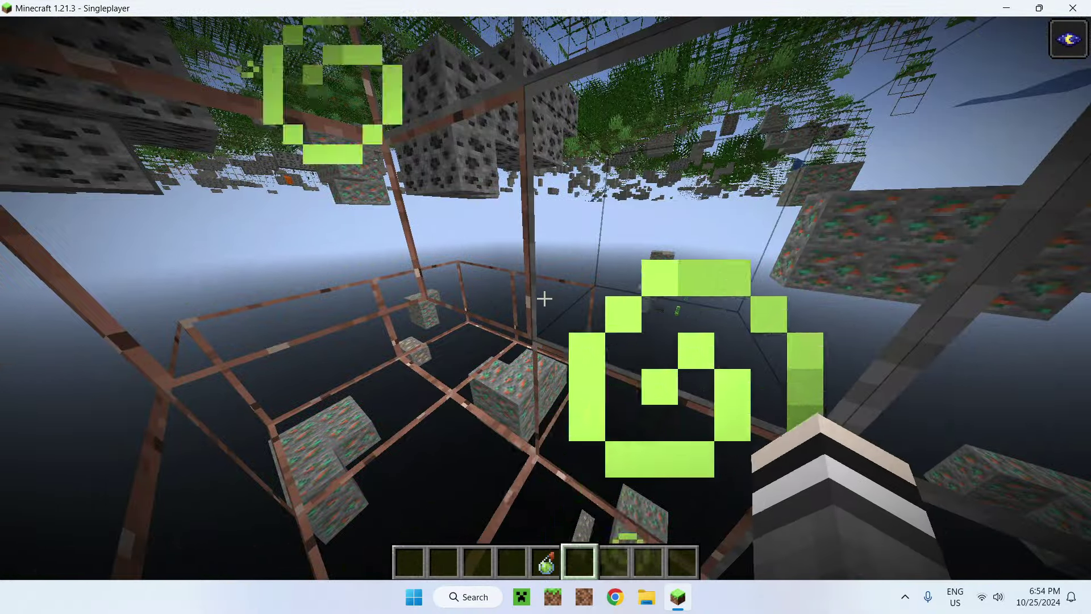
Step: Dig down through the stone and granite layers to the deepslate level beside the diamond ore
left_click(545, 298)
left_click(545, 298)
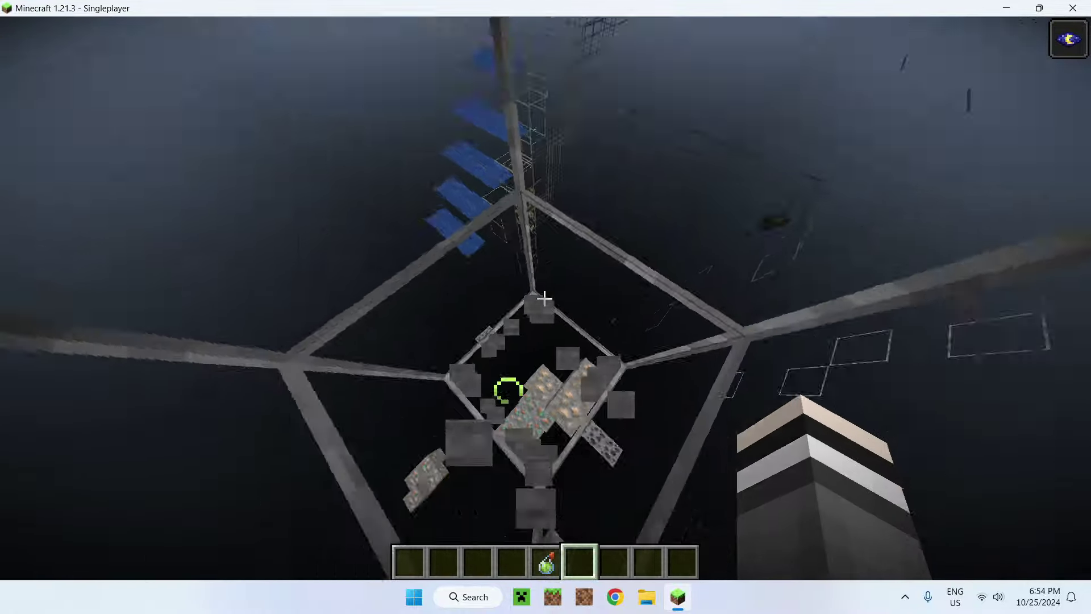
left_click(545, 297)
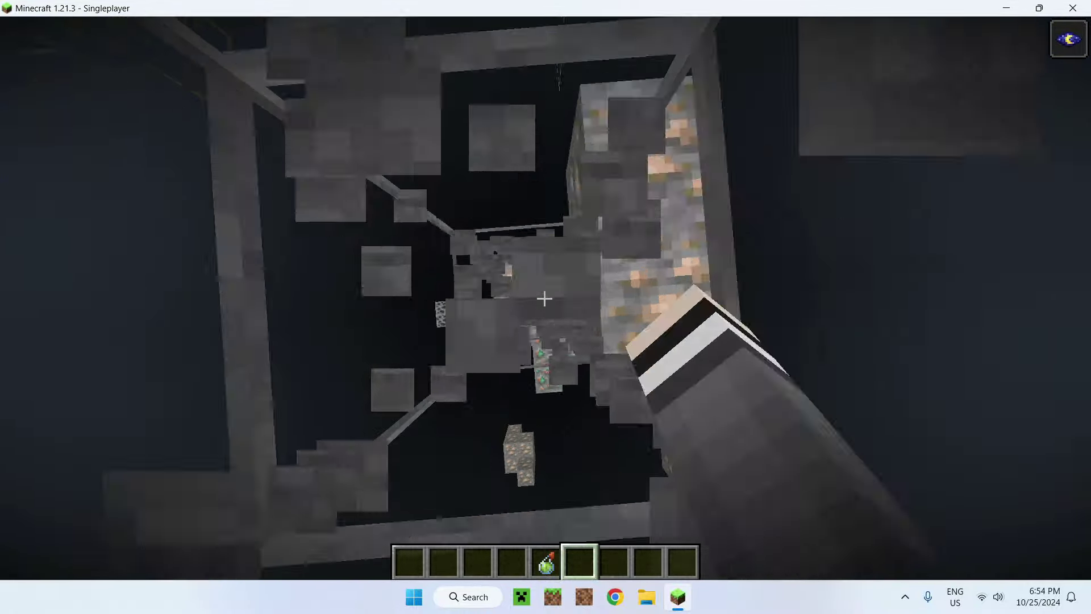
left_click(545, 298)
left_click(545, 297)
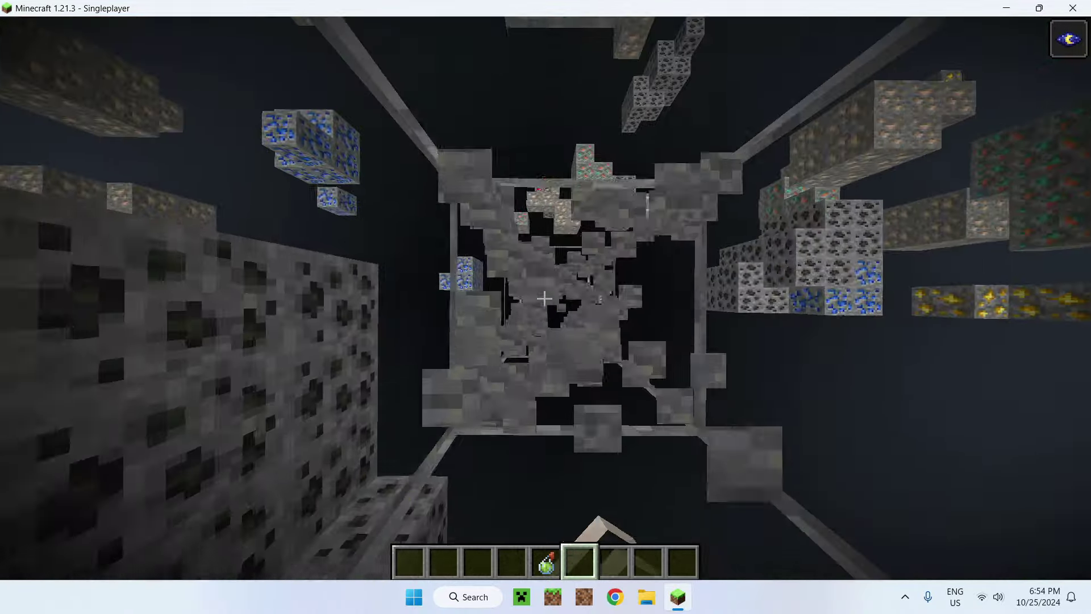
left_click(545, 298)
left_click(545, 298)
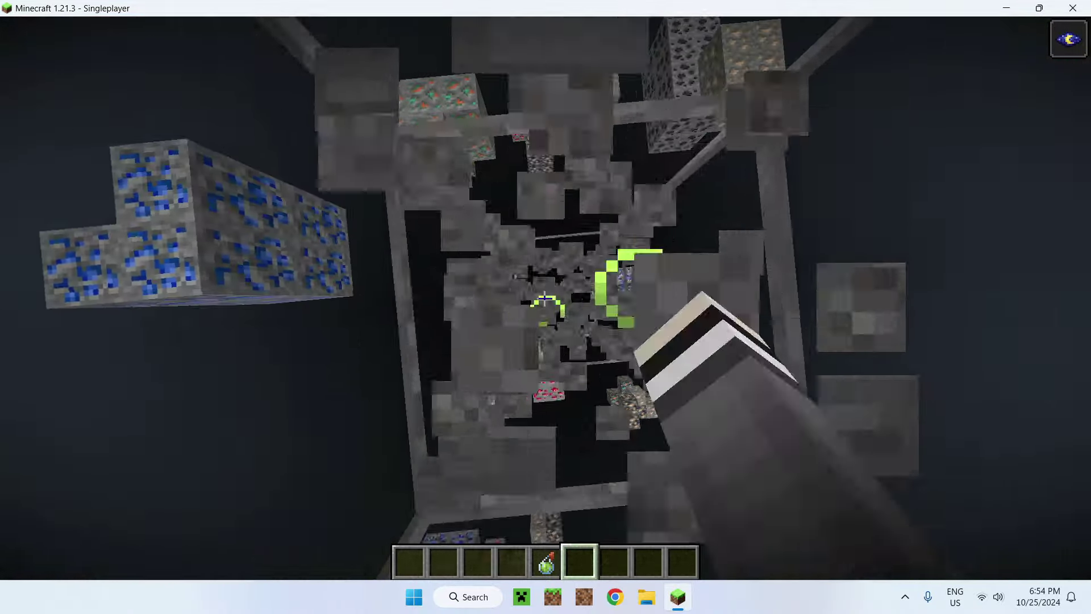
left_click(545, 297)
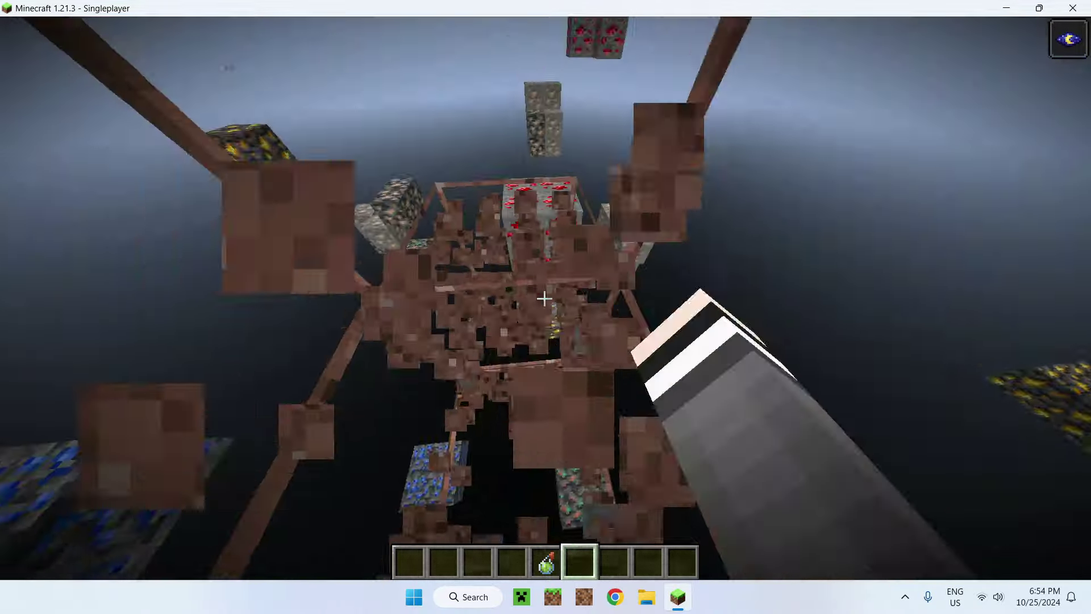
left_click(545, 297)
left_click(545, 298)
left_click(545, 298)
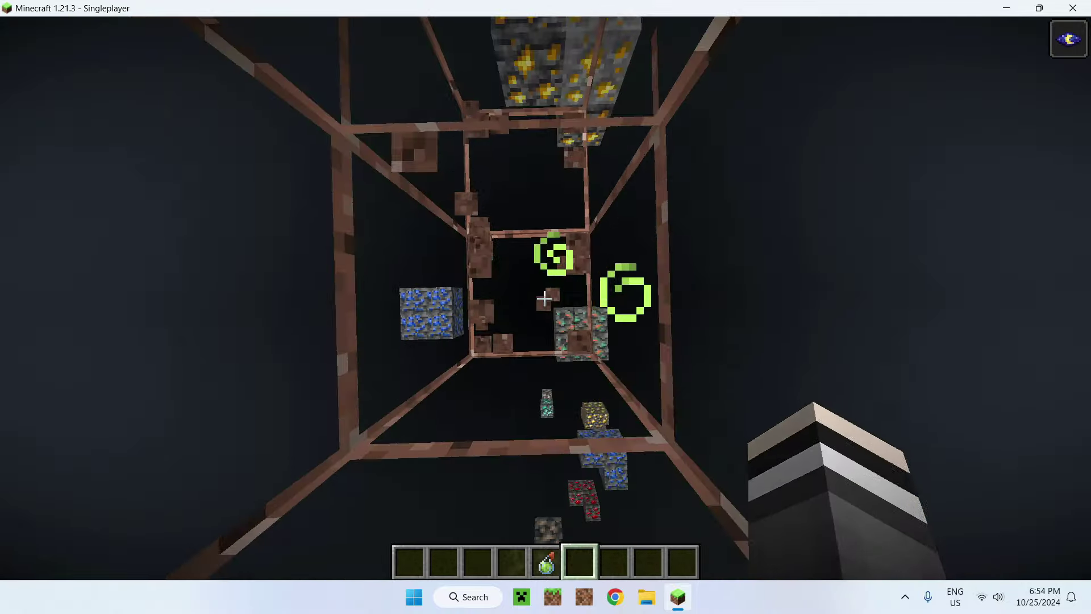
left_click(545, 298)
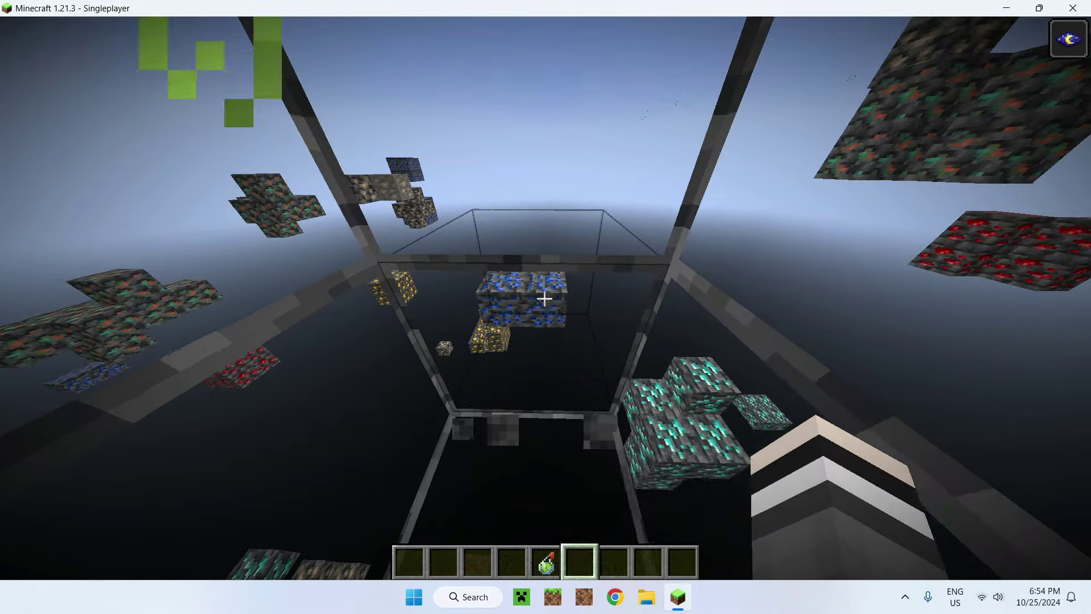
Step: Dig deeper through the deepslate while looking around at the gold, redstone, lapis and diamond ores
left_click(545, 298)
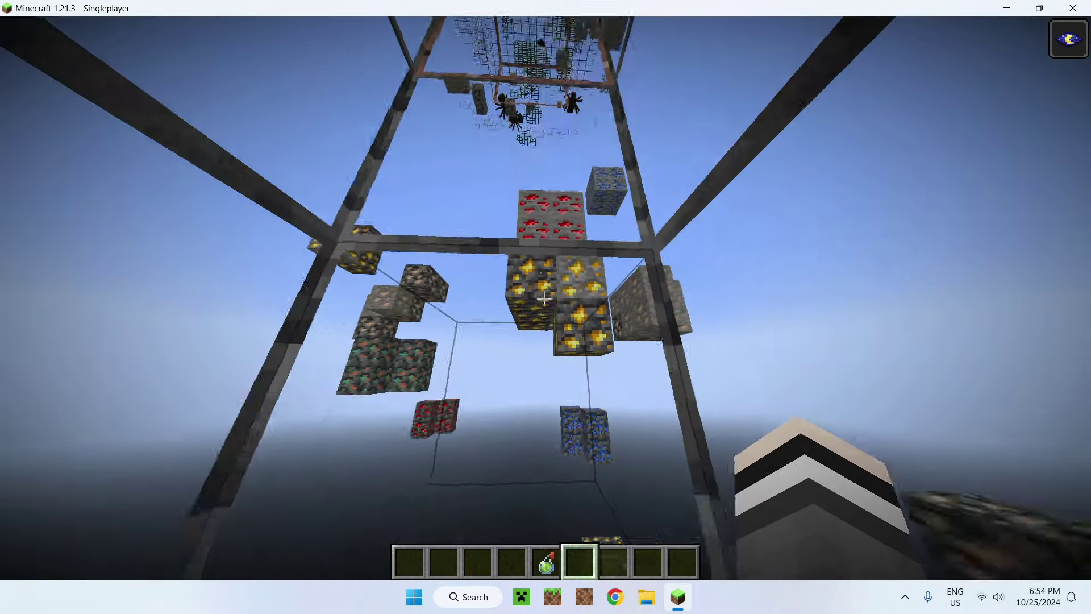
left_click(545, 298)
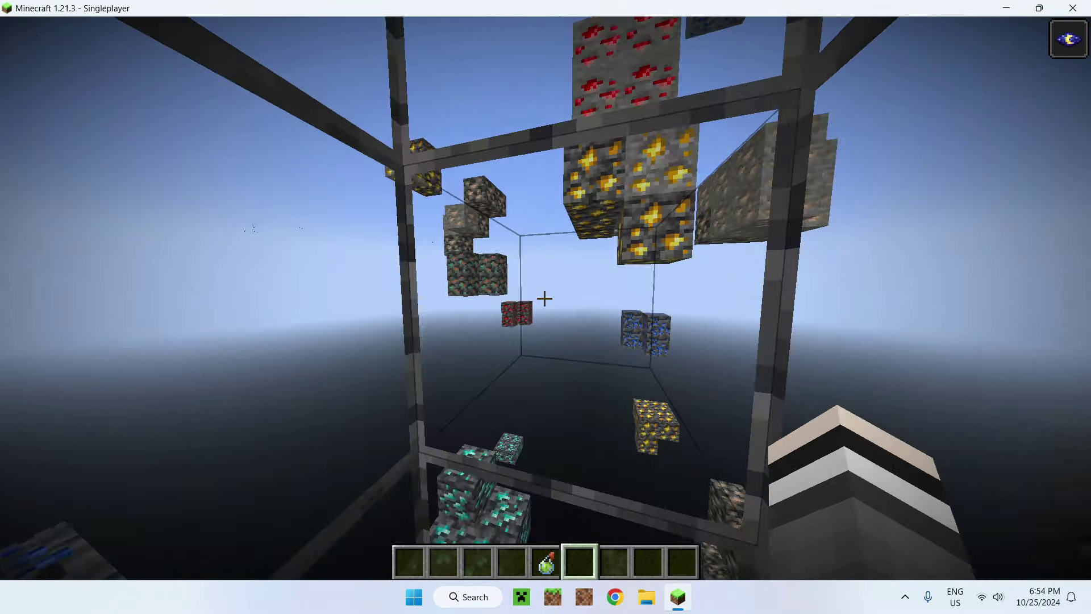
left_click(544, 297)
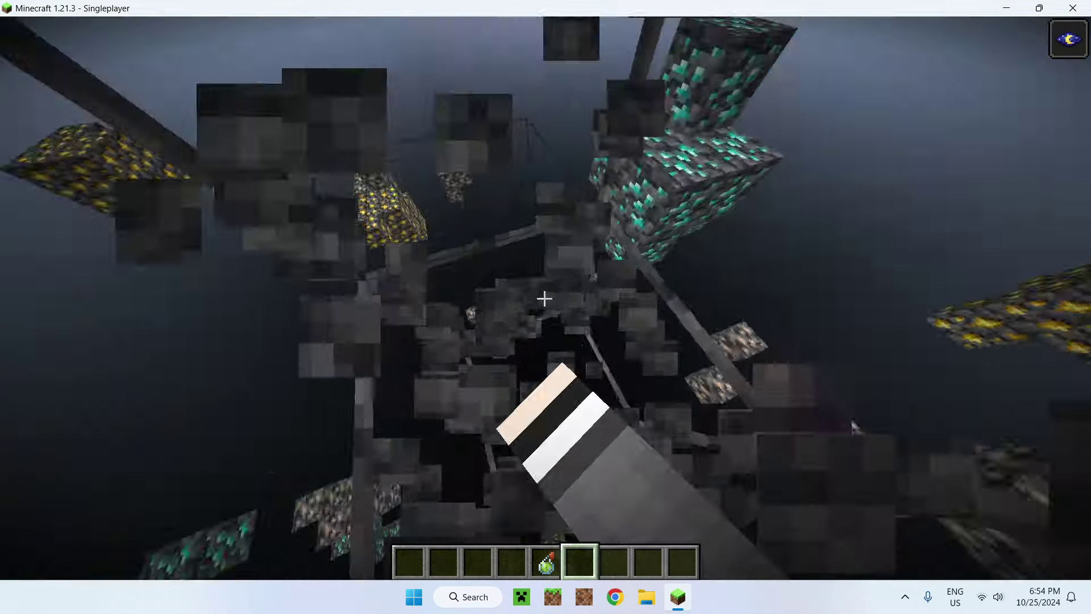
left_click(544, 298)
left_click(545, 298)
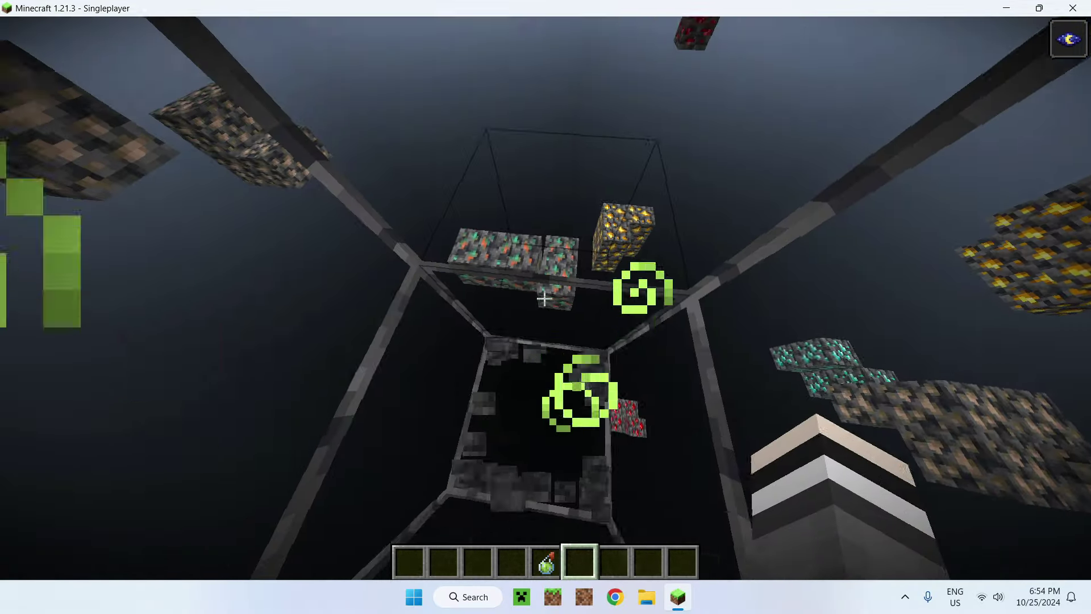
left_click(545, 298)
left_click(545, 297)
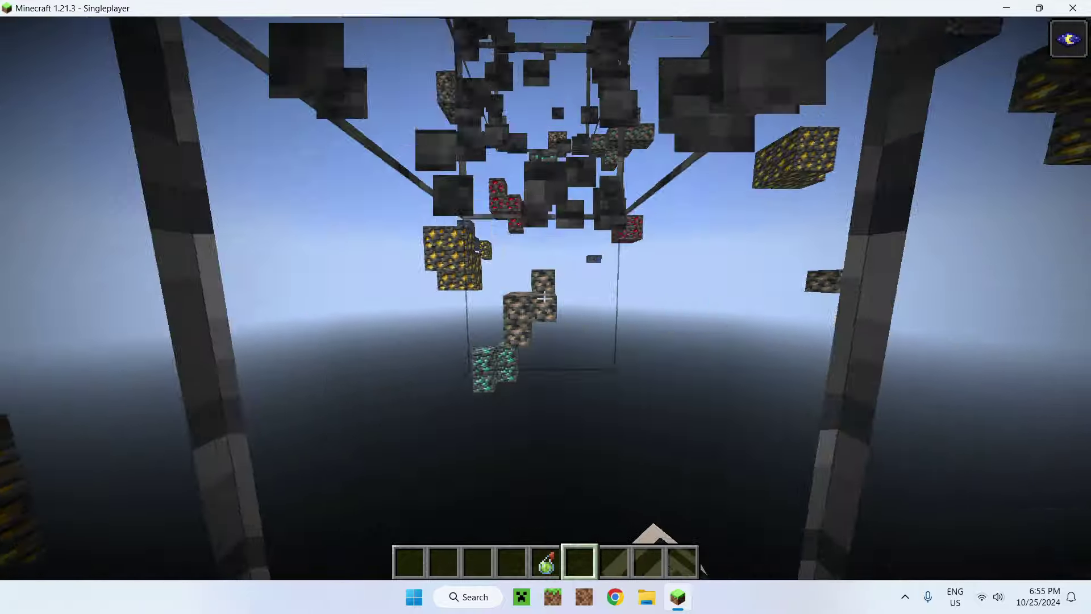
Step: Tunnel horizontally through the deepslate toward the iron and diamond ore veins ahead
left_click(545, 298)
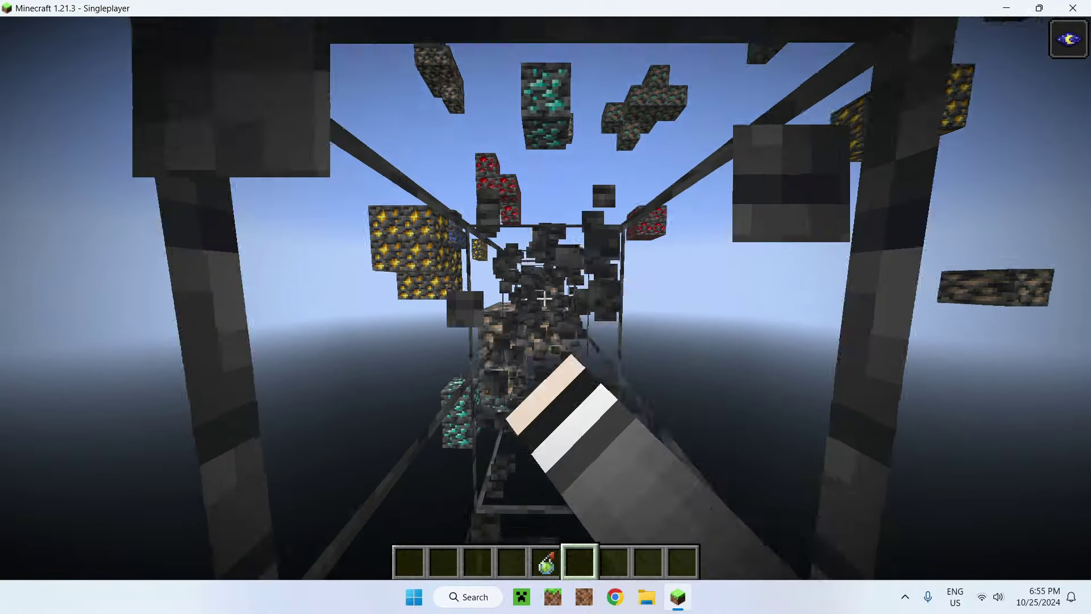
left_click(544, 298)
left_click(544, 297)
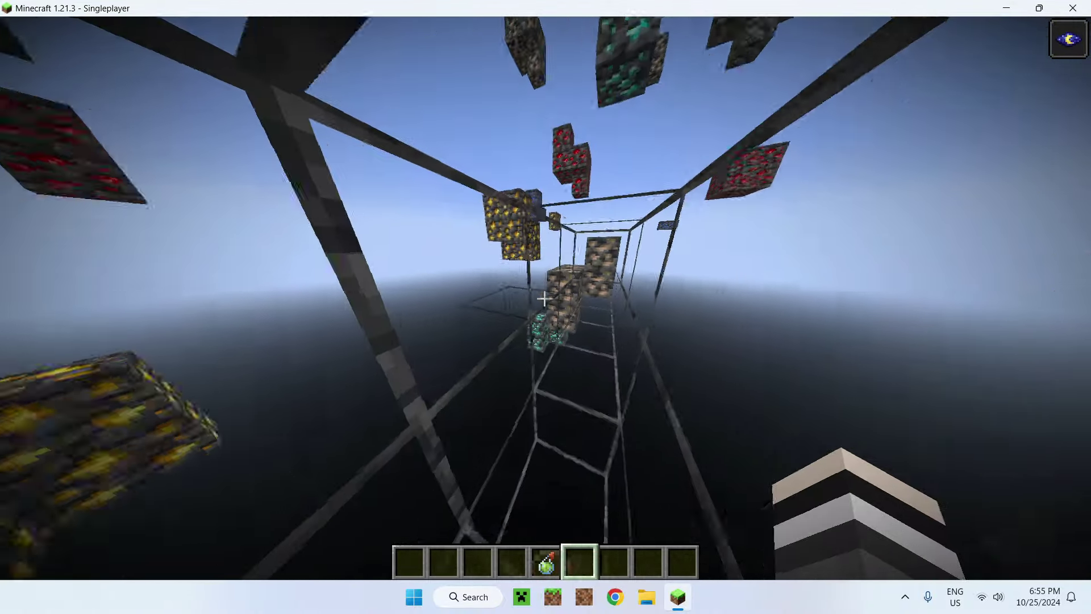
left_click(545, 297)
left_click(544, 298)
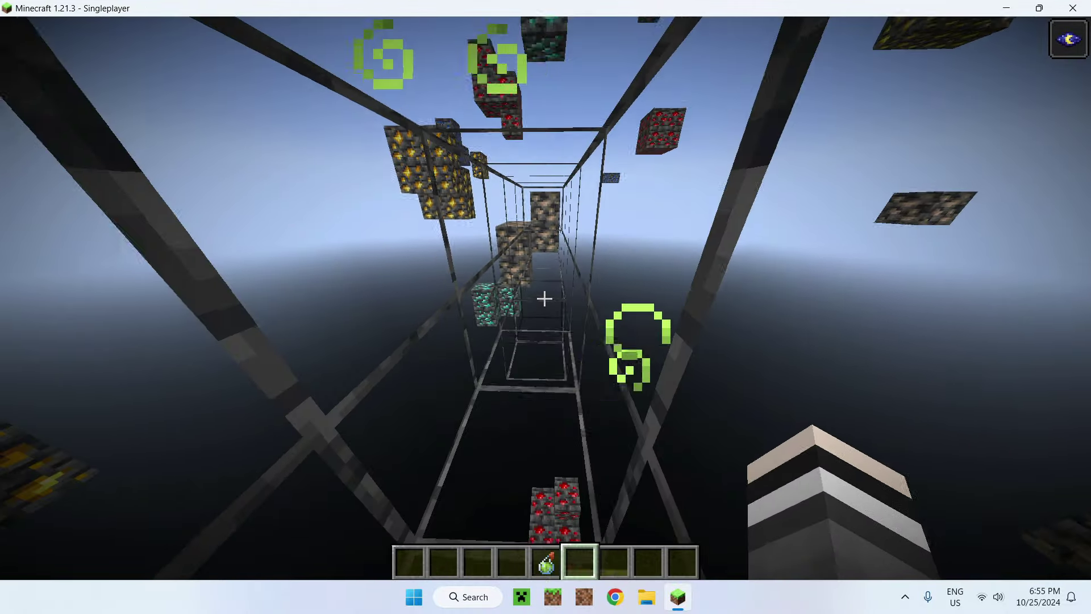
left_click(544, 298)
left_click(545, 298)
Step: Find obsidian and Flint and Steel in the creative inventory and add both to the hotbar
key("e")
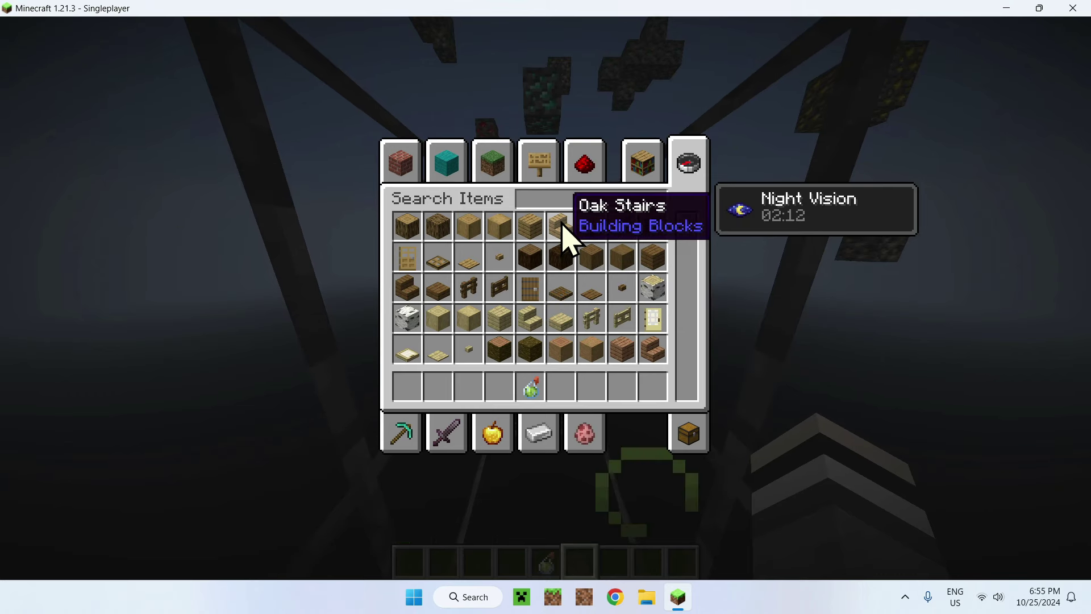
type("obs")
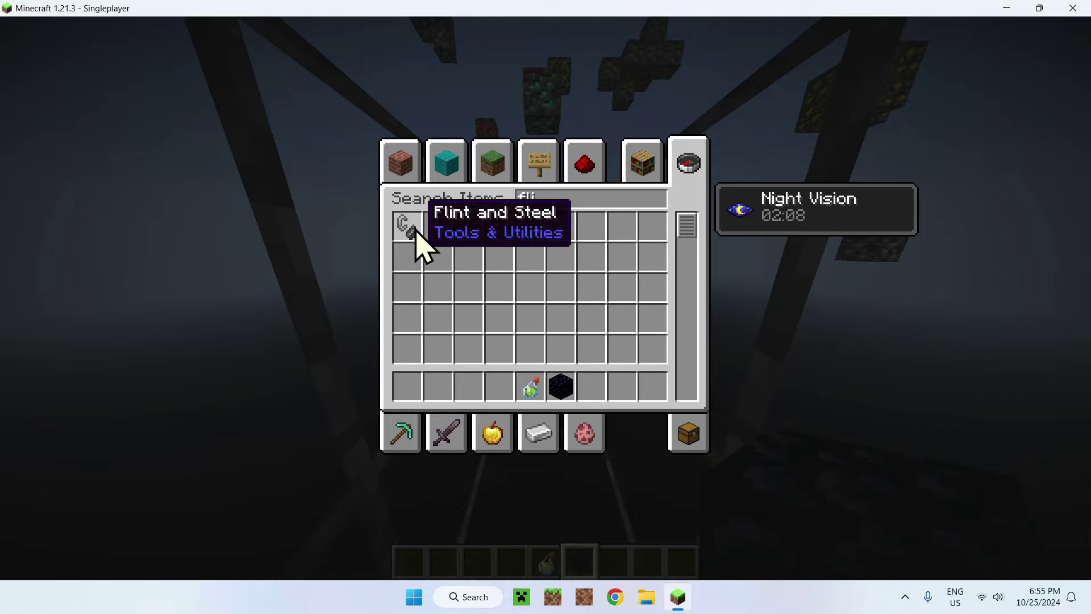
key("Escape")
Step: Clear a room in the deepslate and build an obsidian Nether portal frame in it
left_click(545, 298)
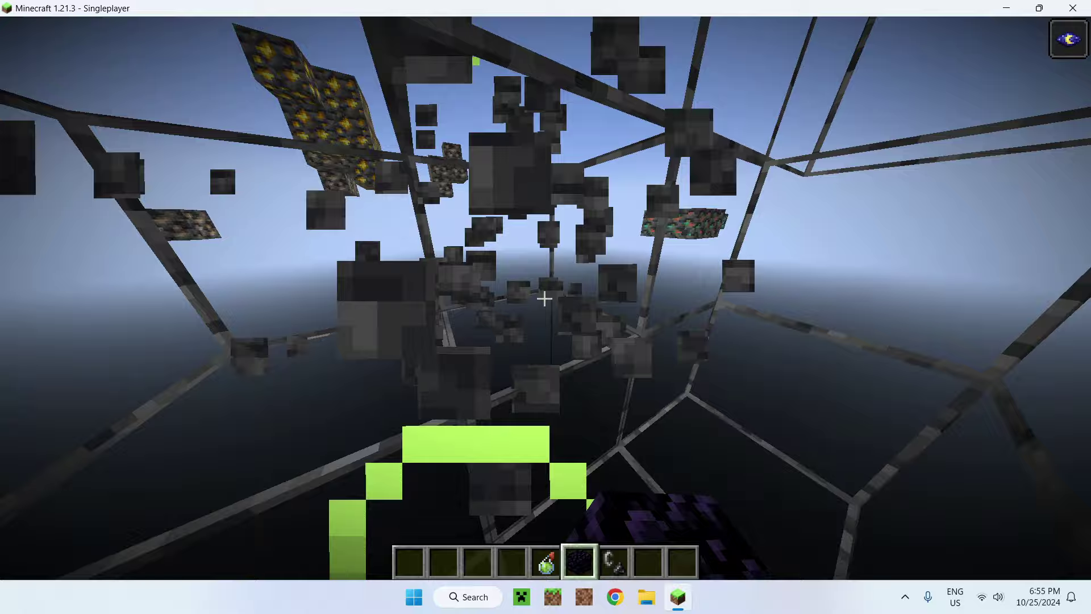
left_click(545, 298)
left_click(545, 298)
left_click(545, 298)
left_click(545, 298)
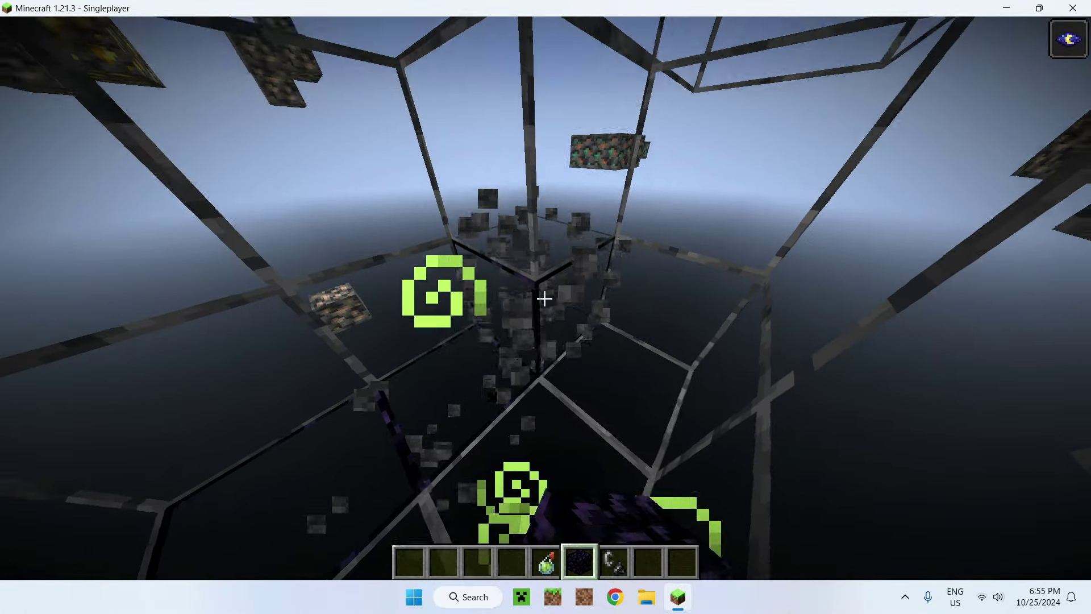
left_click(545, 297)
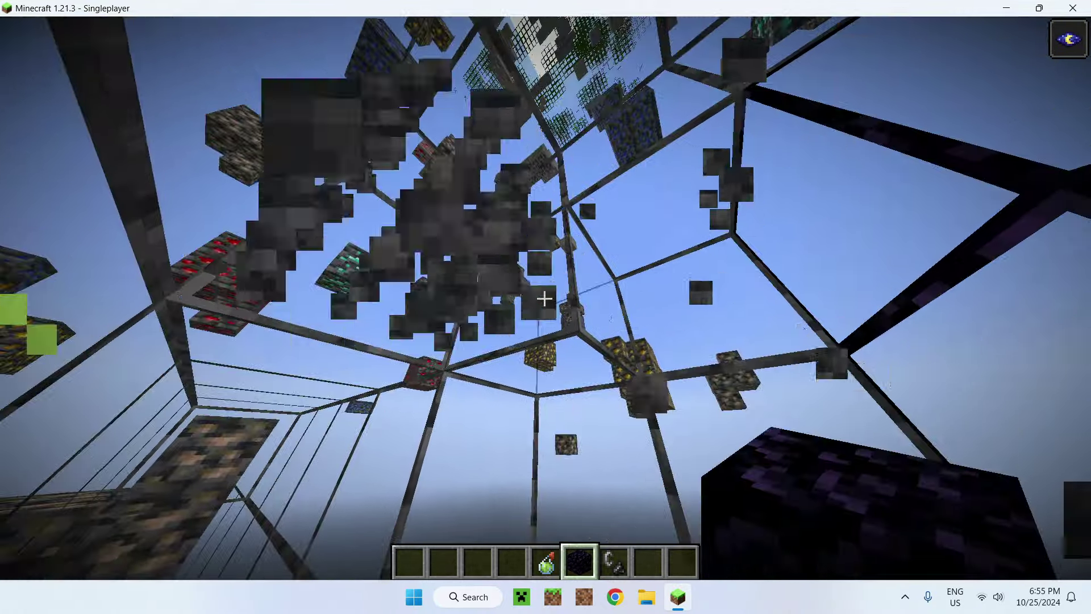
left_click(544, 297)
left_click(545, 297)
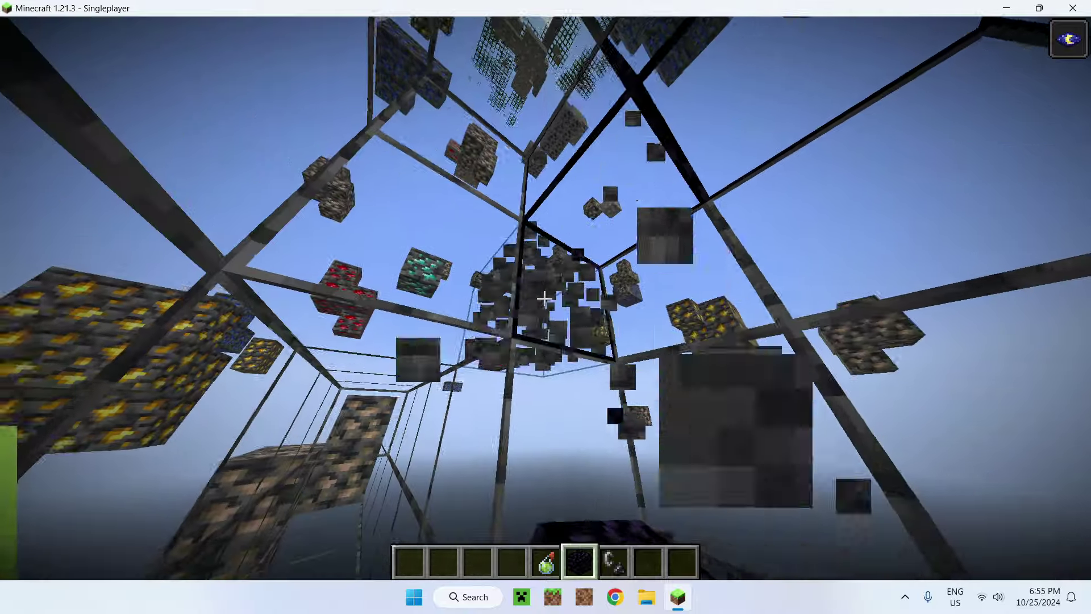
left_click(545, 298)
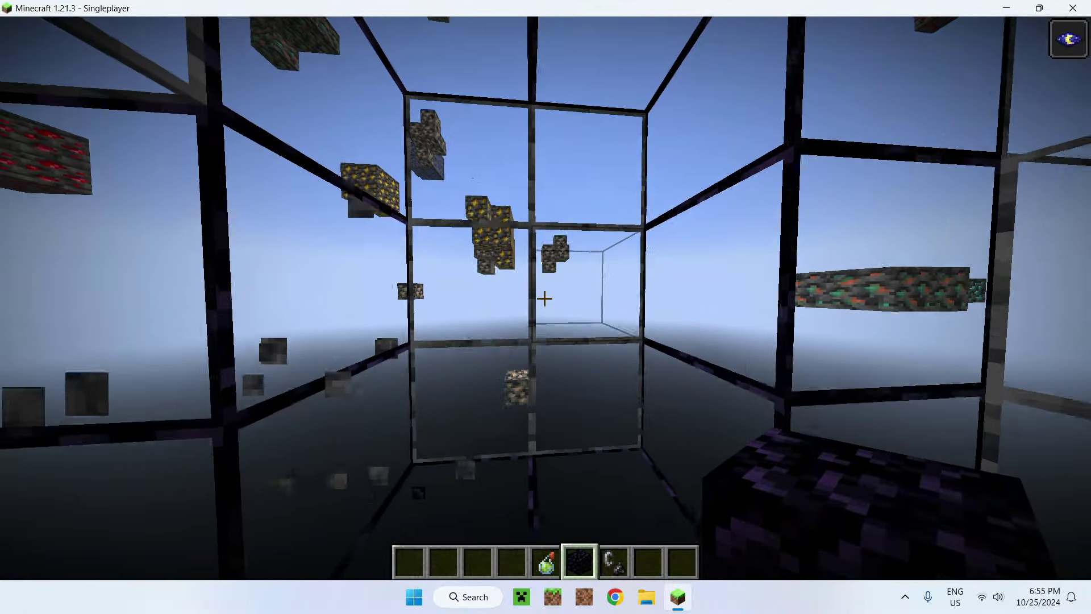
left_click(544, 297)
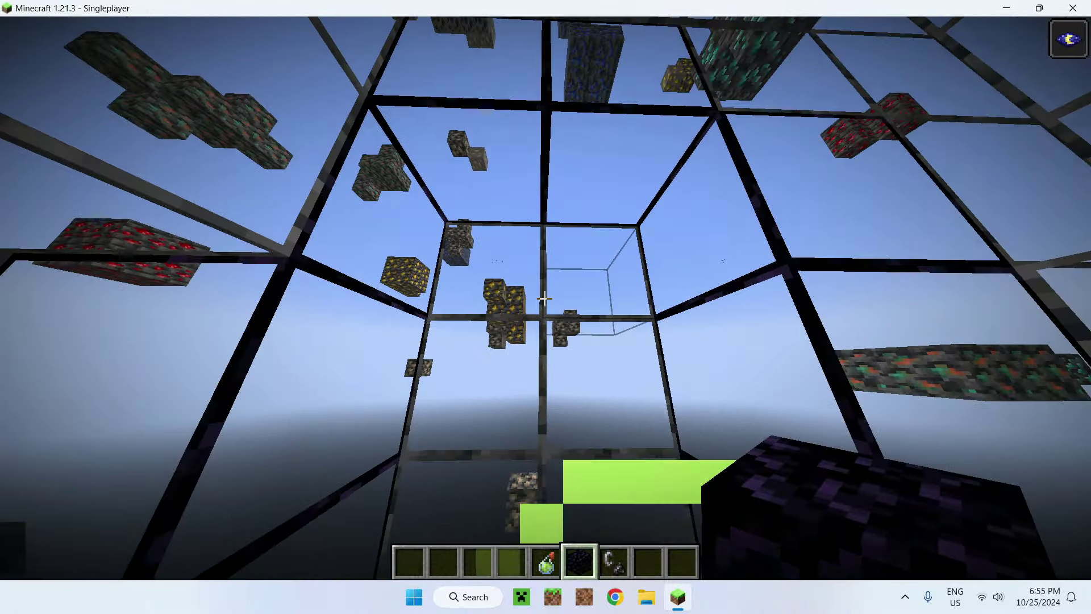
Step: Light the obsidian portal with Flint and Steel, enter the Nether and view its ores with an empty hand
scroll(545, 297, "down", 1)
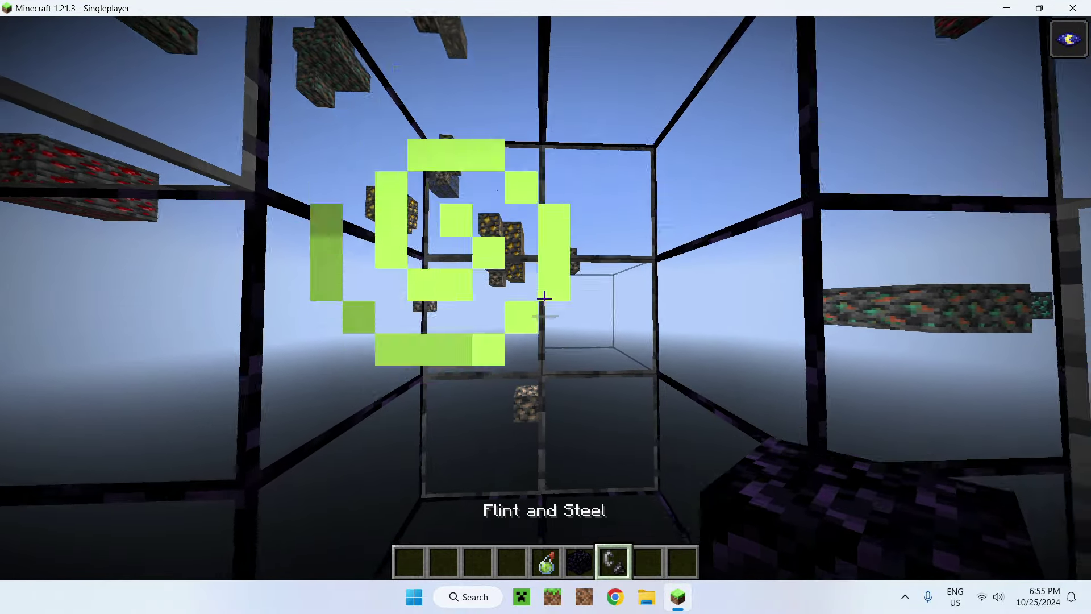
scroll(544, 297, "down", 1)
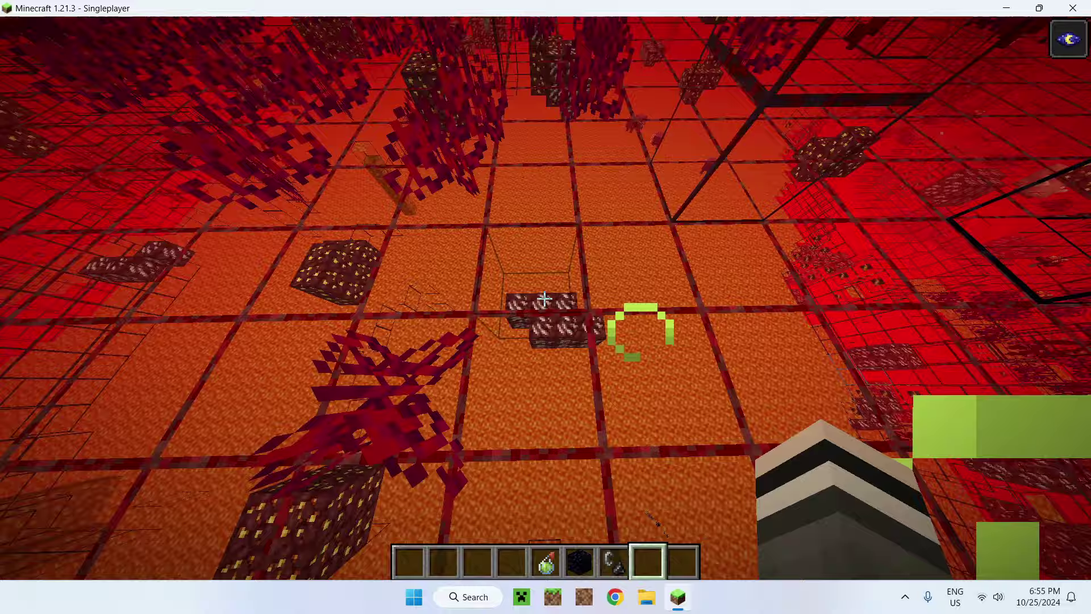
Step: Search the creative inventory for "anc" and add Ancient Debris to the hotbar
left_click(544, 299)
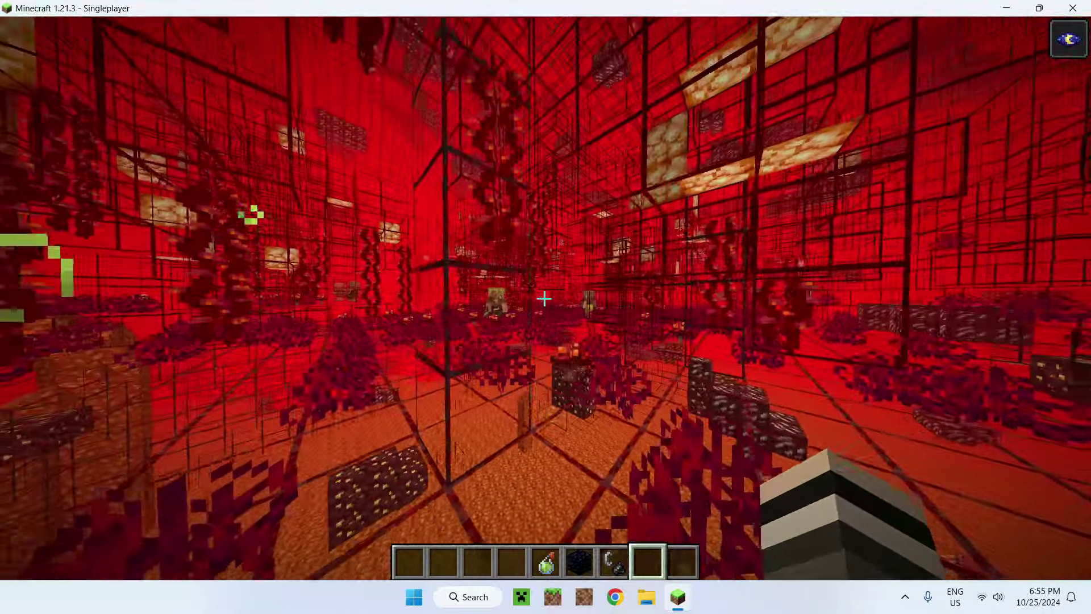
key("e")
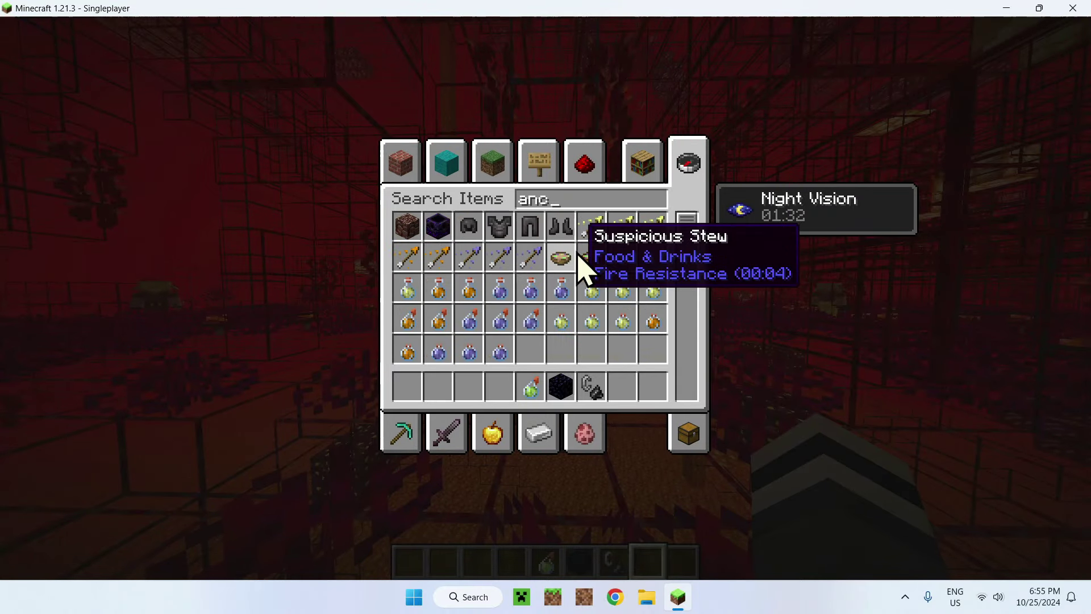
key("Escape")
Step: Throw the Splash Potion of Night Vision, and place an Ancient Debris block on the Nether floor to view its texture
key("5")
right_click(544, 297)
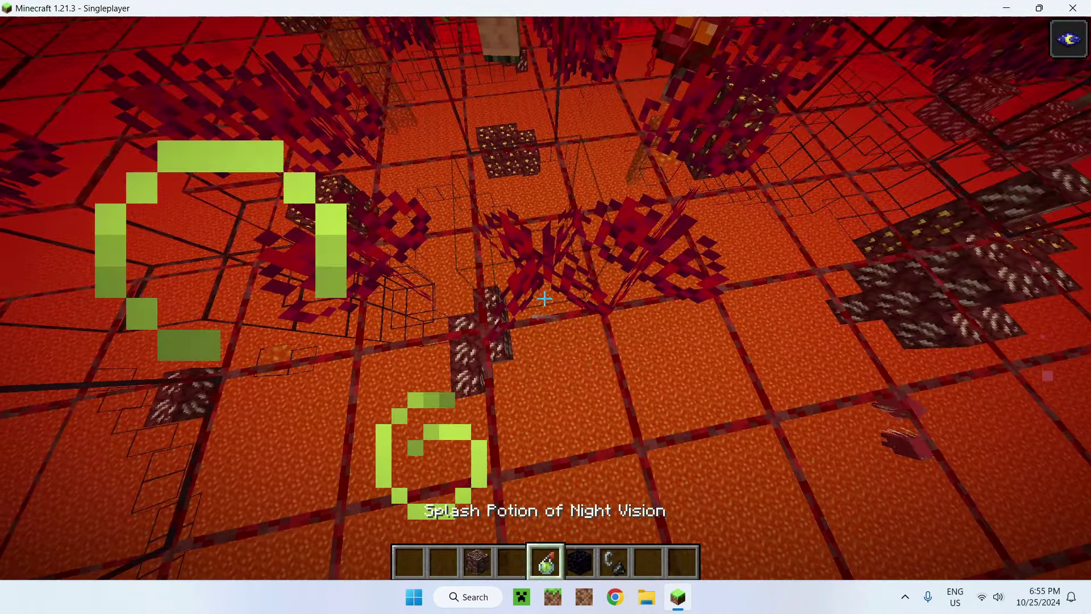
key("3")
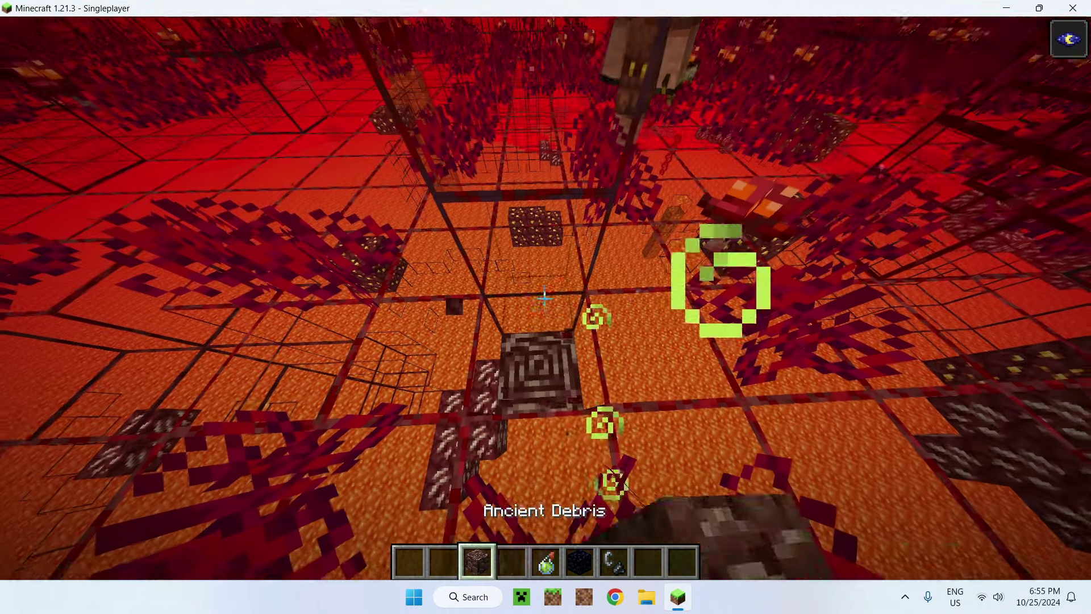
middle_click(545, 297)
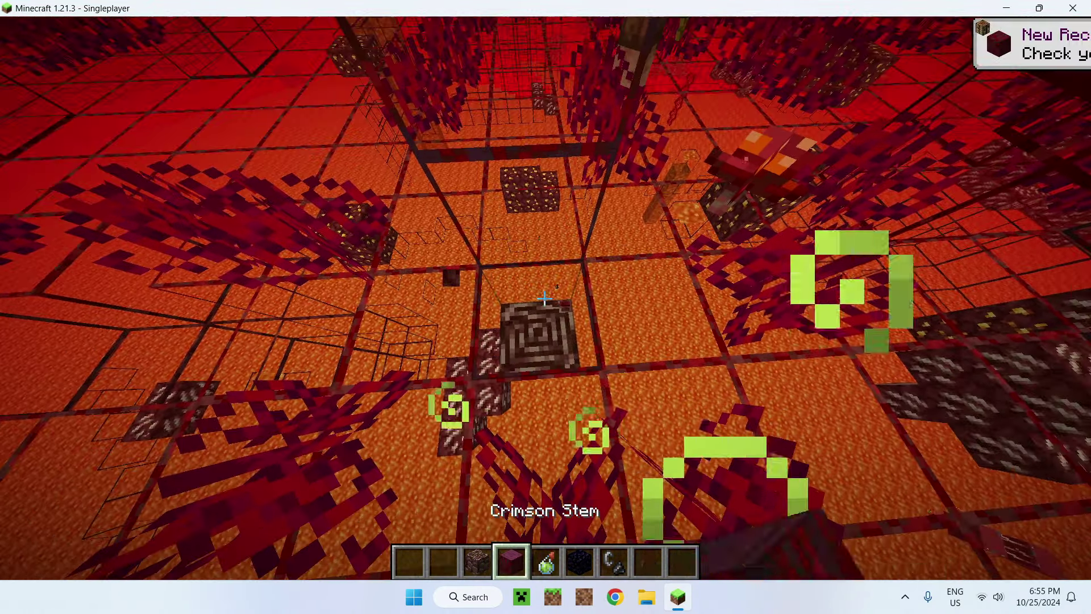
key("5")
key("8")
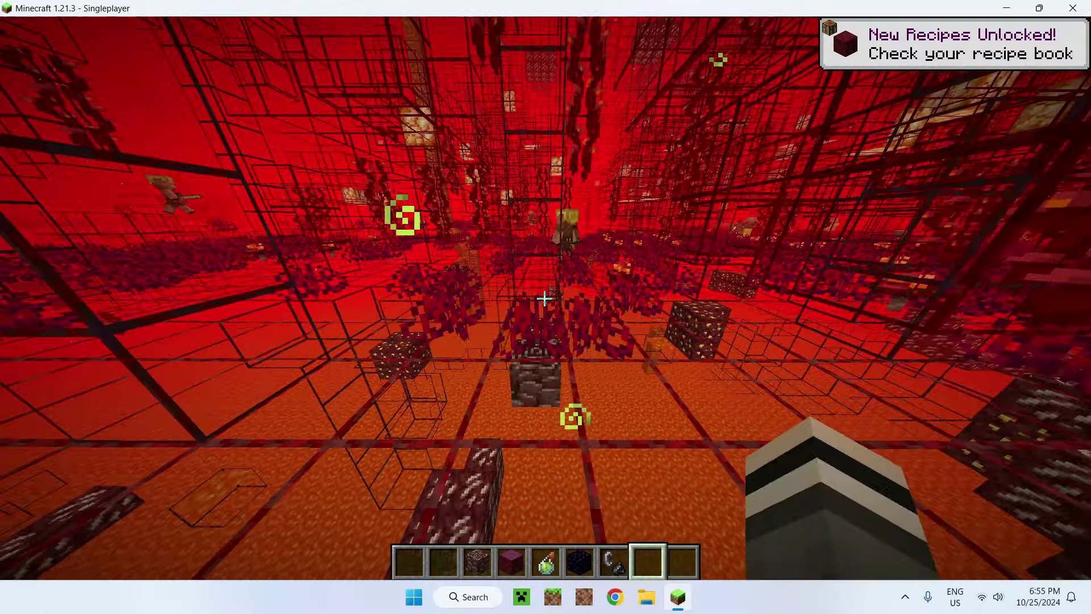